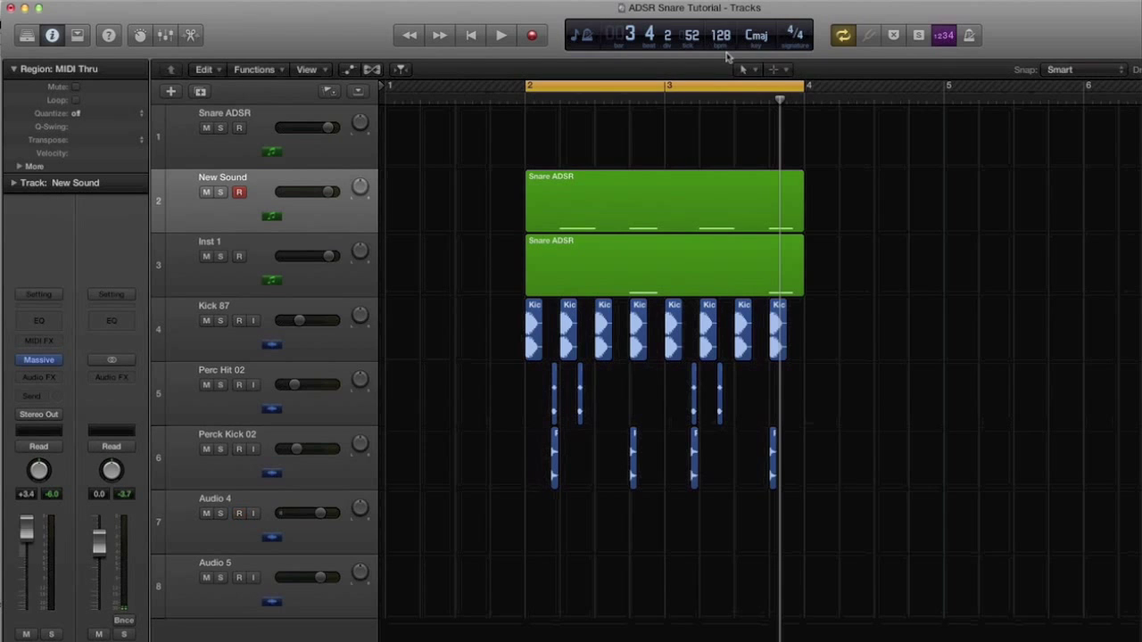
Copy the New Sound track's region onto the Snare ADSR track, mute the original region and audition the loop.
{"action": "key", "text": "F1"}
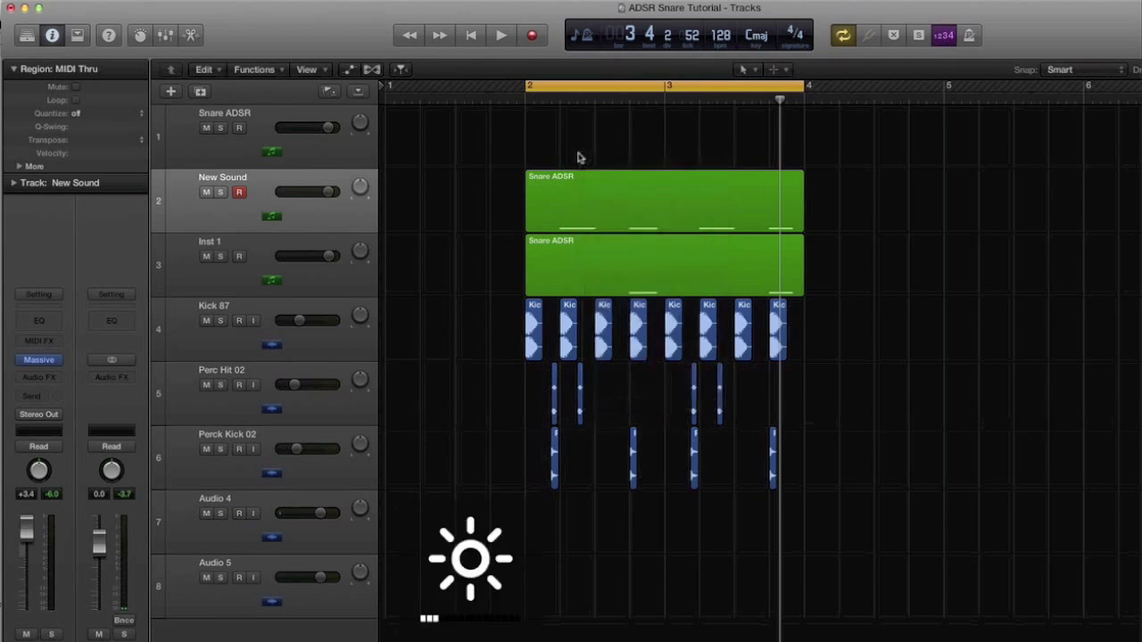
{"action": "left_click_drag", "start_coordinate": [571, 178], "coordinate": [573, 114]}
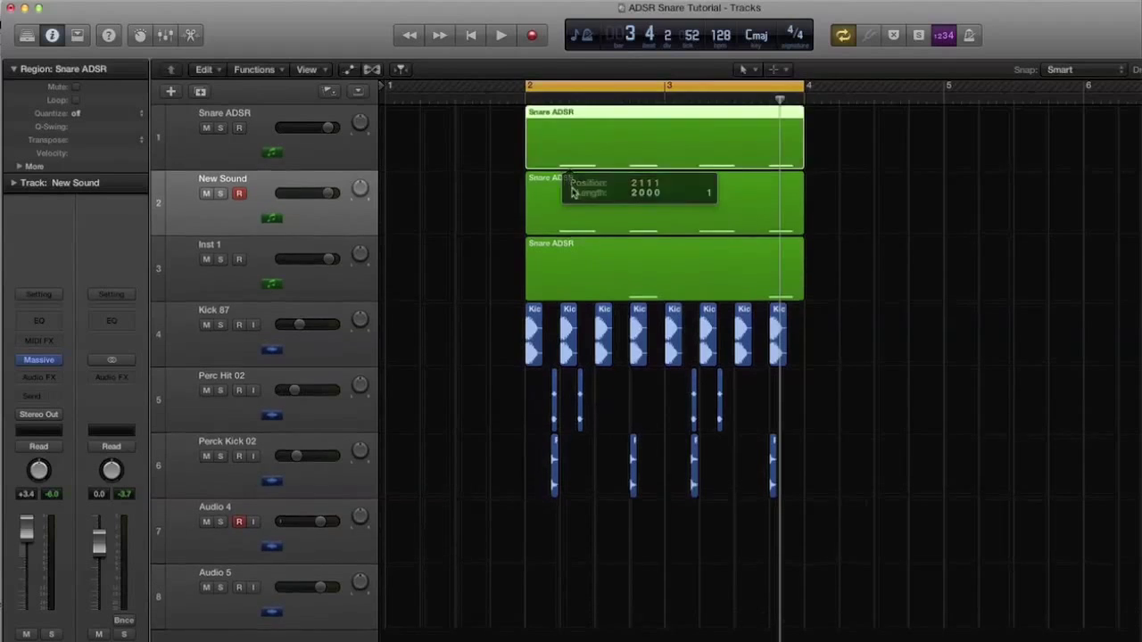
{"action": "key", "text": "ctrl+m"}
{"action": "key", "text": "space"}
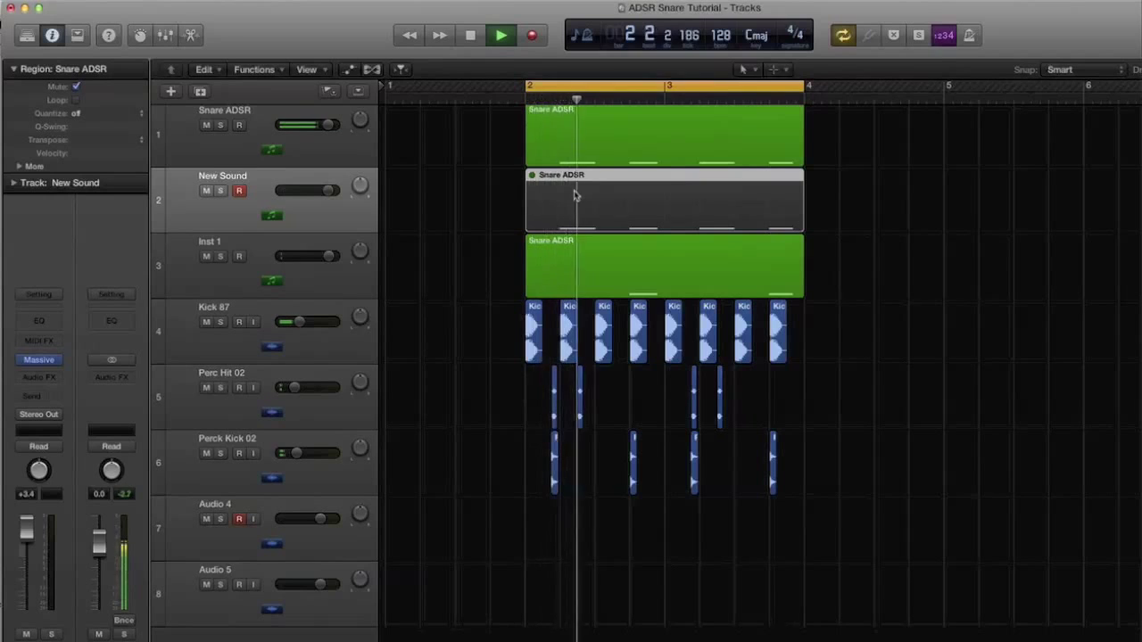
{"action": "key", "text": "space"}
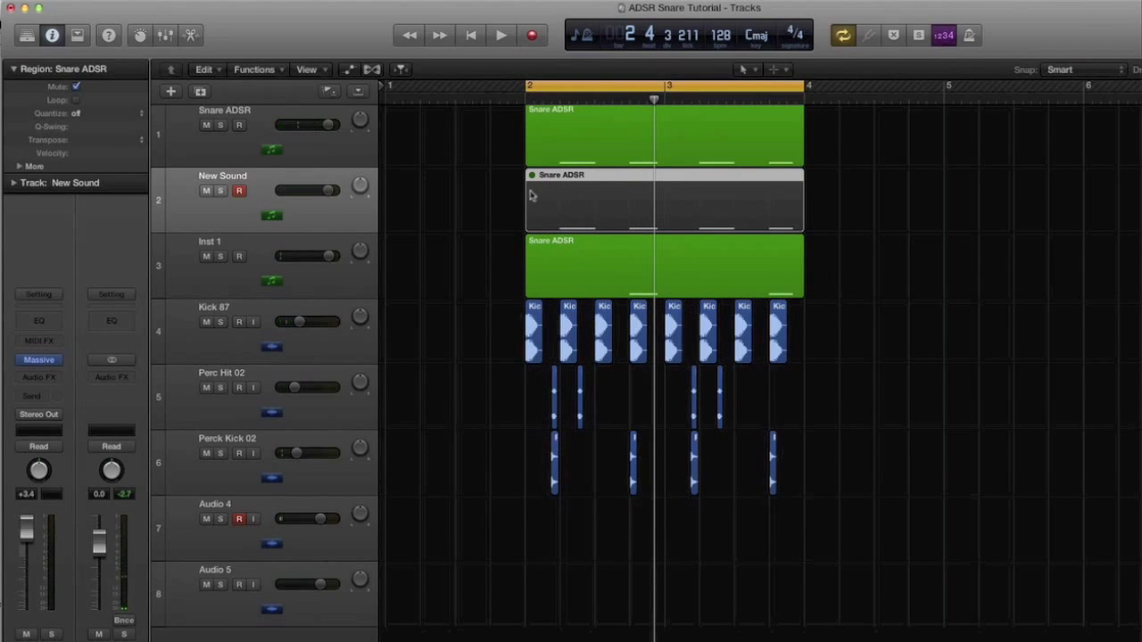
Delete the muted Snare ADSR region from the New Sound track.
{"action": "left_click", "coordinate": [345, 143]}
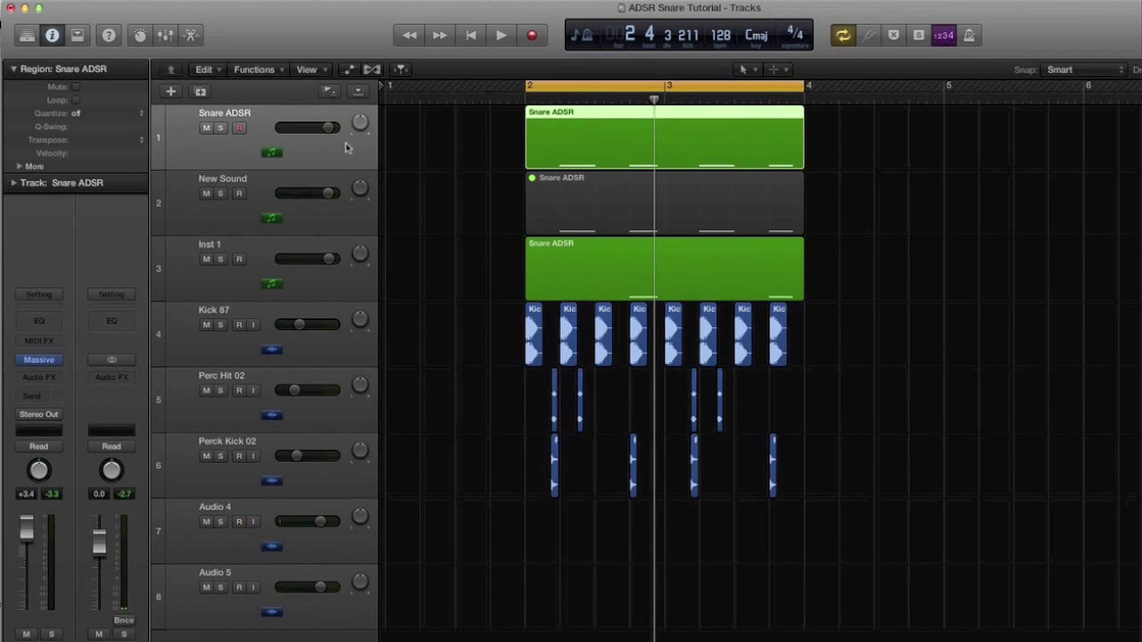
{"action": "left_click", "coordinate": [354, 218]}
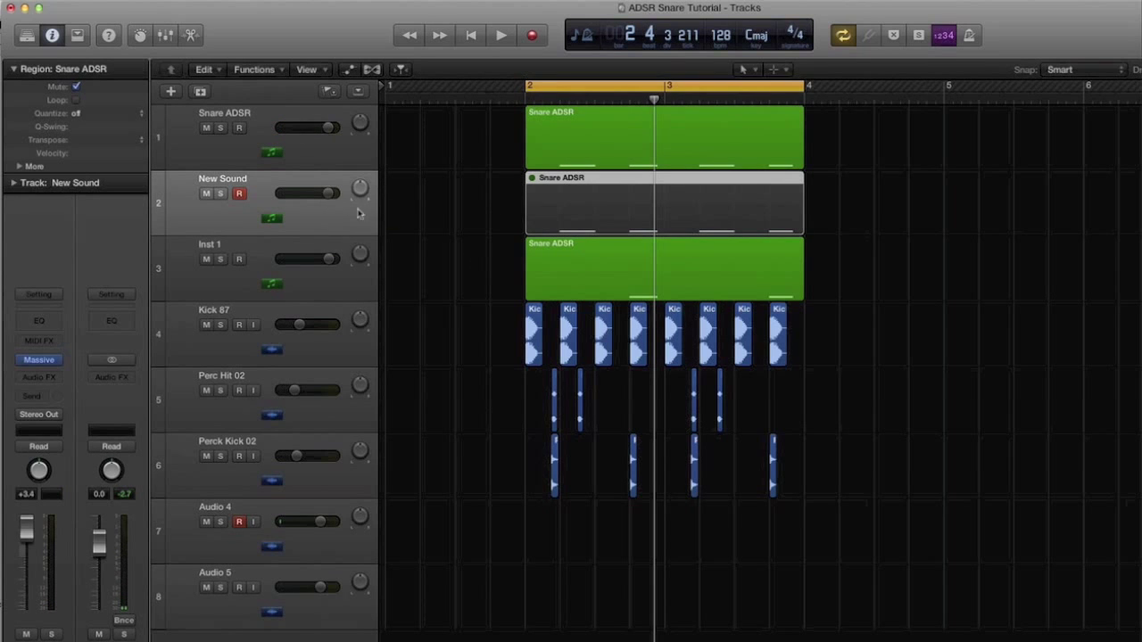
{"action": "key", "text": "Delete"}
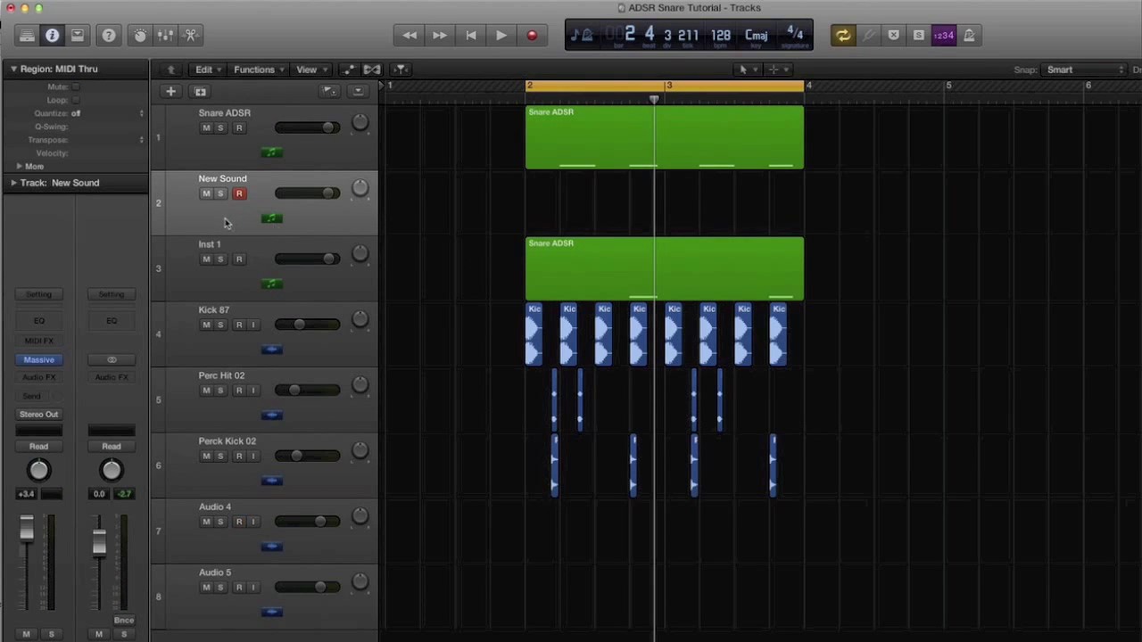
Open the New Sound track's Massive synth, set OSC1 to the Drive I wavetable at pitch -2.00, and set OSC2's pitch to -4.00.
{"action": "left_click", "coordinate": [40, 363]}
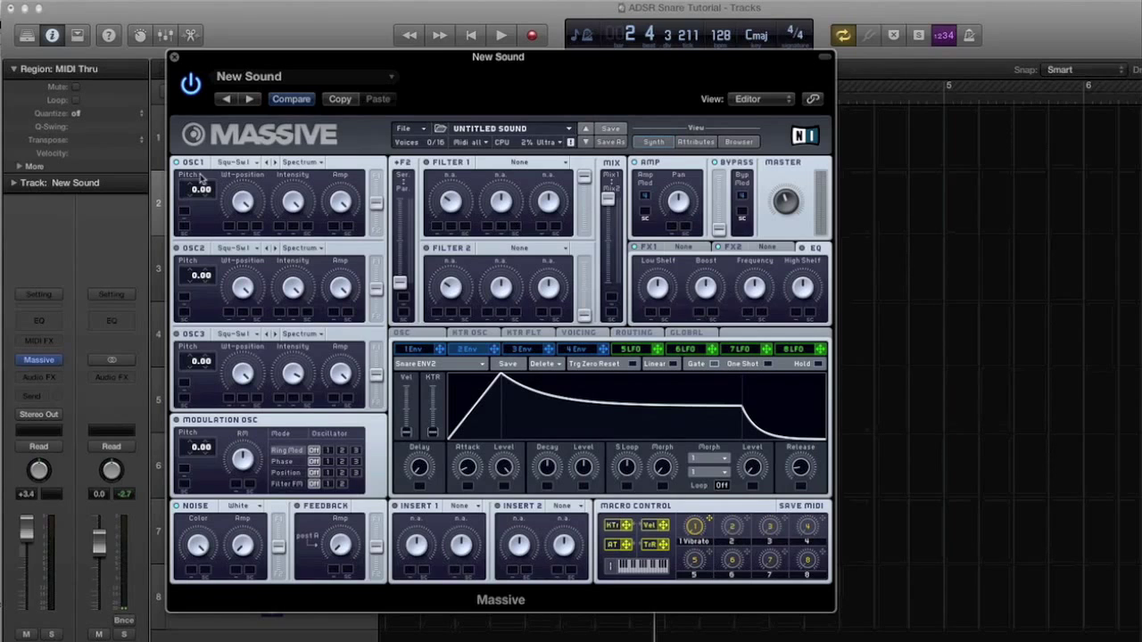
{"action": "left_click", "coordinate": [239, 163]}
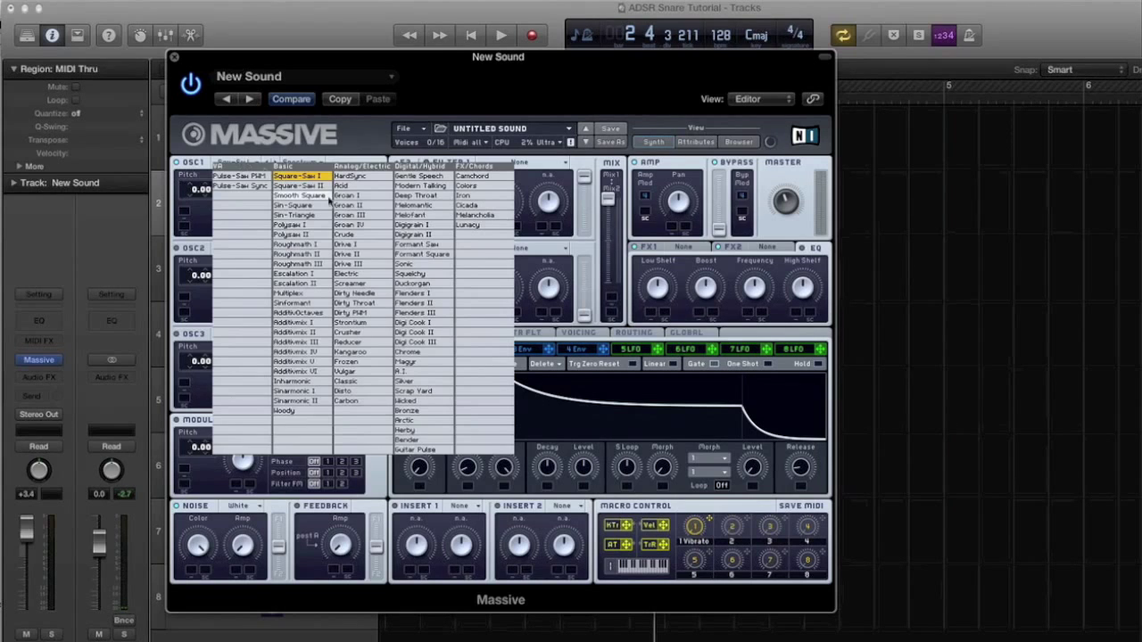
{"action": "left_click", "coordinate": [361, 248]}
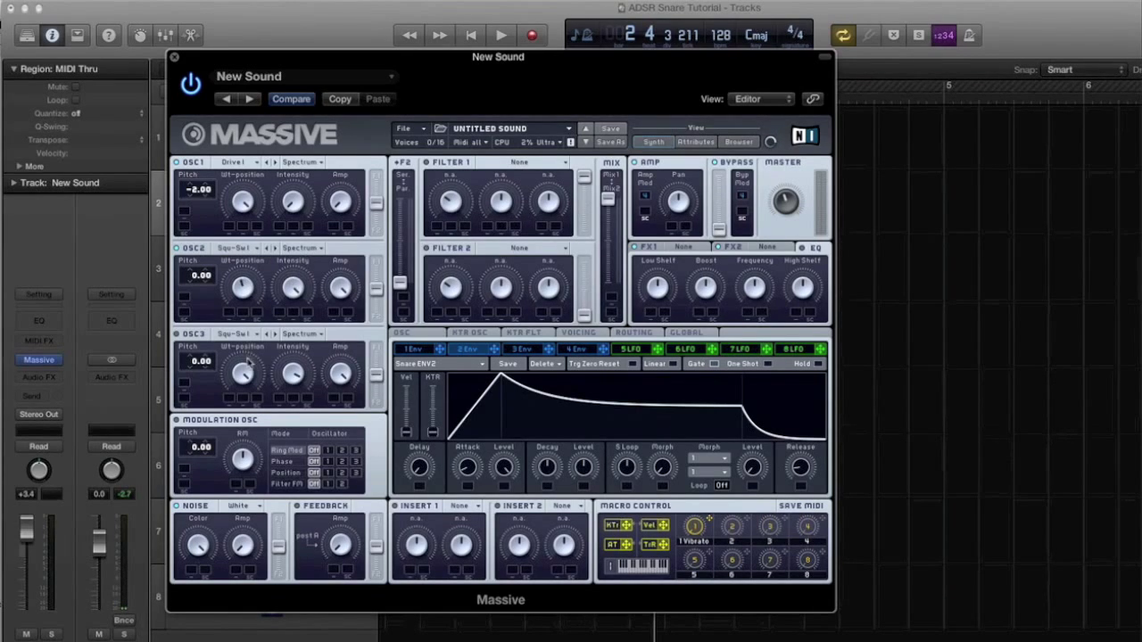
{"action": "left_click_drag", "start_coordinate": [192, 282], "coordinate": [193, 291]}
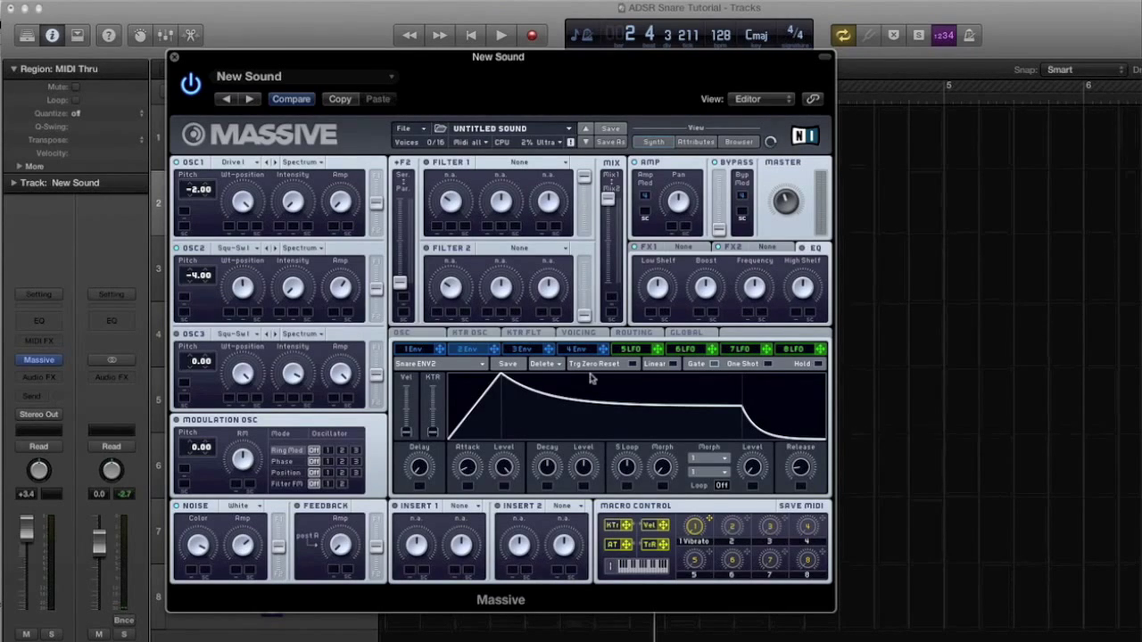
Enable Restart via Gate for the oscillator phases and clear the macro 1 assignments from the vibrato rate and depth.
{"action": "left_click", "coordinate": [427, 337]}
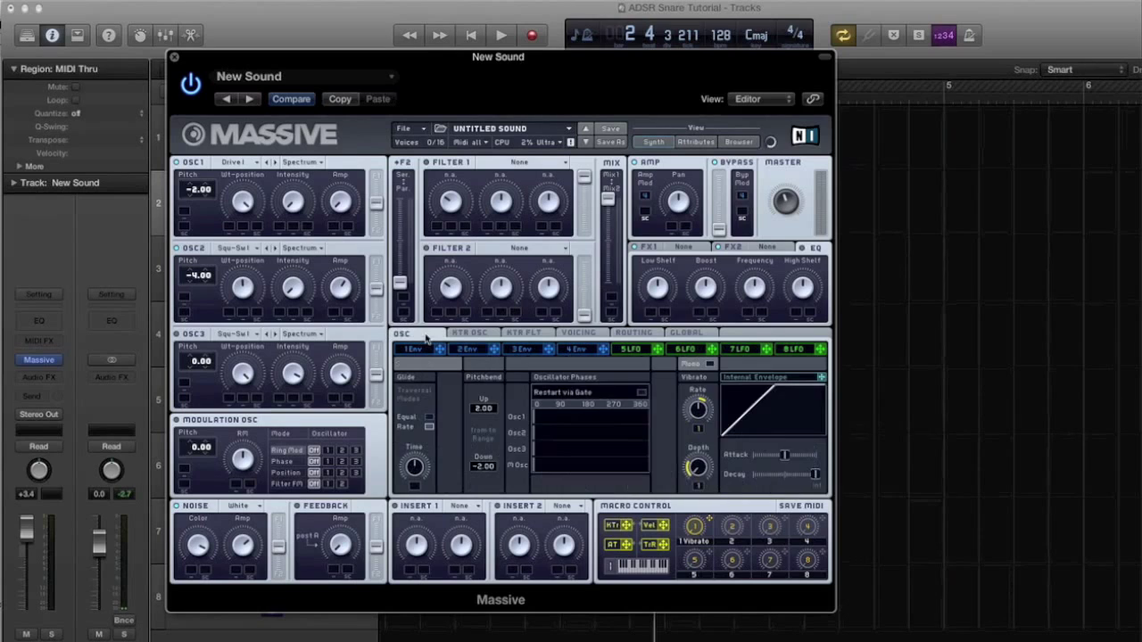
{"action": "left_click", "coordinate": [641, 394]}
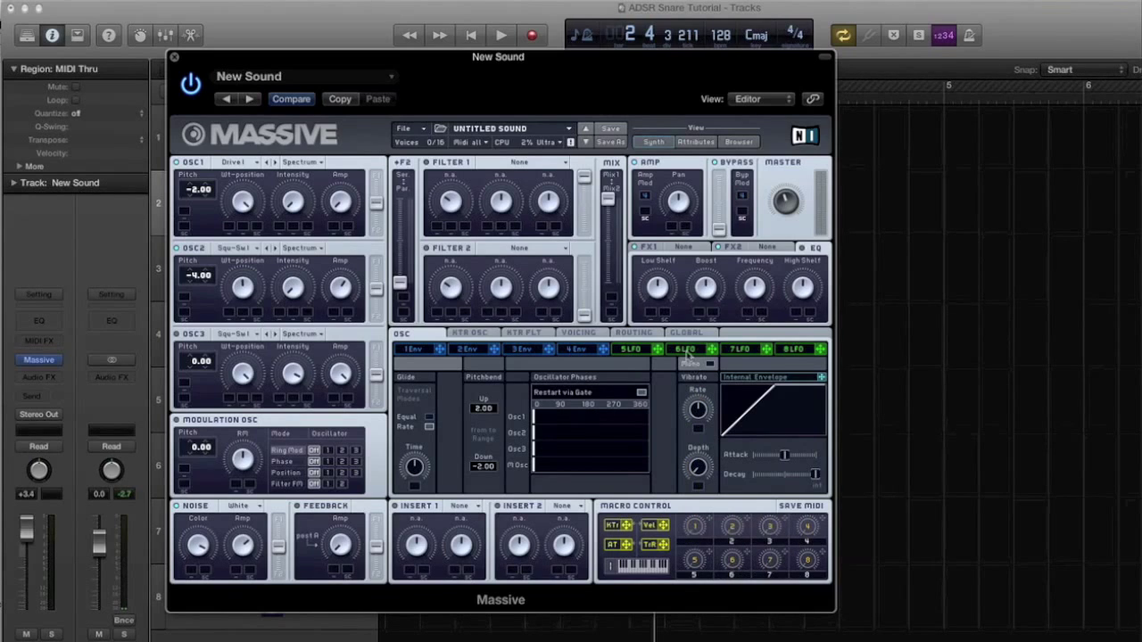
Shorten Envelope 1's attack and decay and lower its decay level to nearly zero.
{"action": "left_click", "coordinate": [413, 352]}
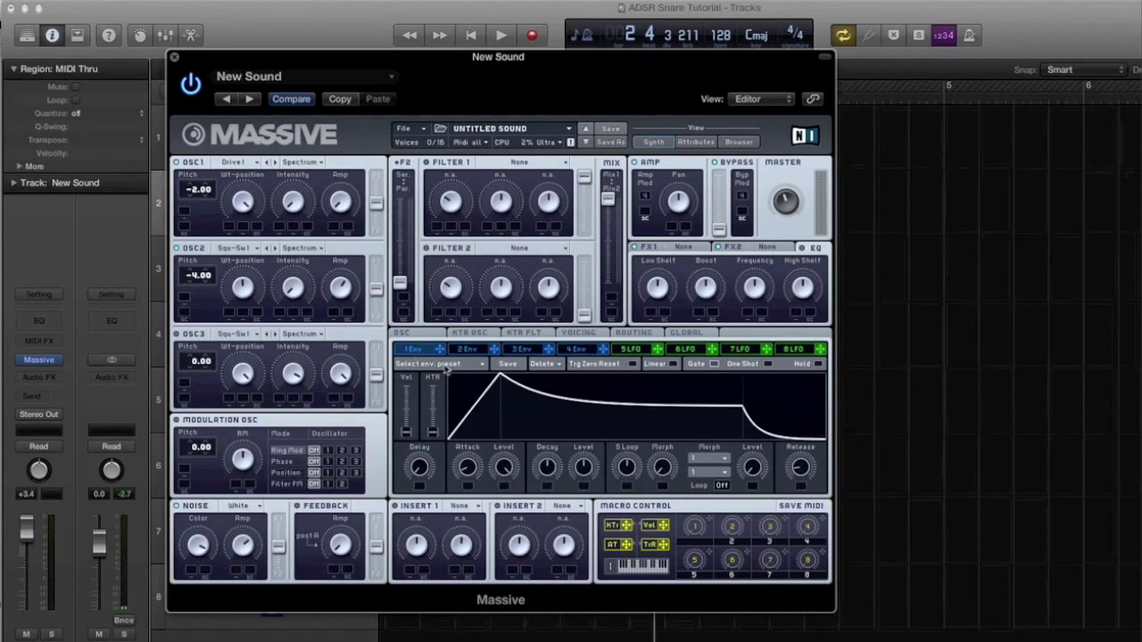
{"action": "left_click_drag", "start_coordinate": [473, 471], "coordinate": [488, 497]}
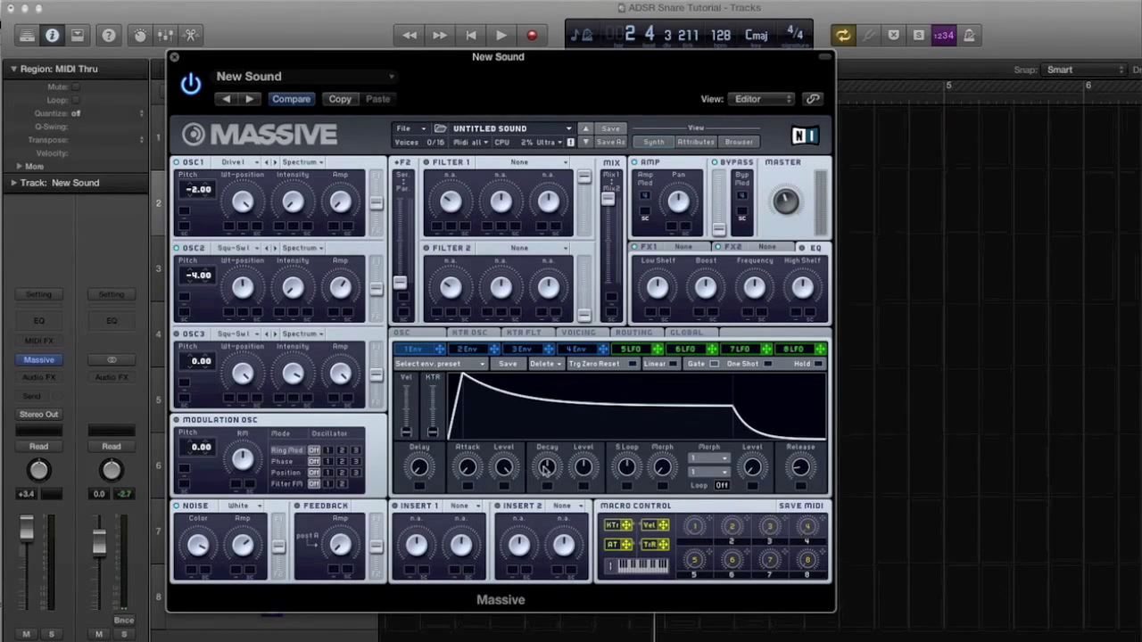
{"action": "left_click_drag", "start_coordinate": [546, 466], "coordinate": [554, 510]}
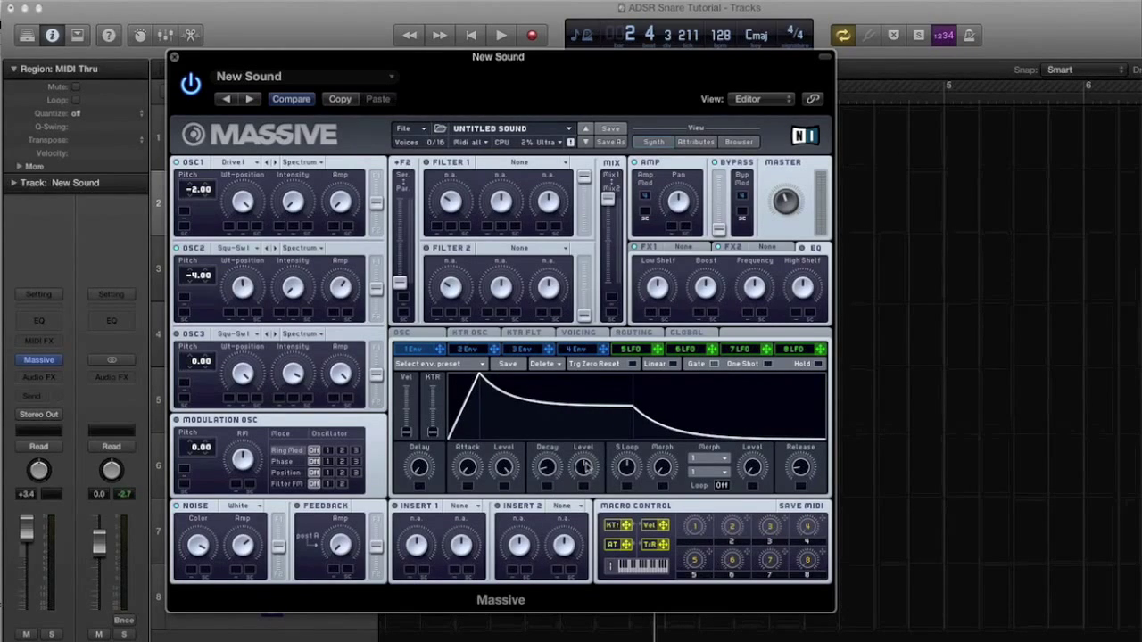
{"action": "left_click_drag", "start_coordinate": [584, 466], "coordinate": [587, 506]}
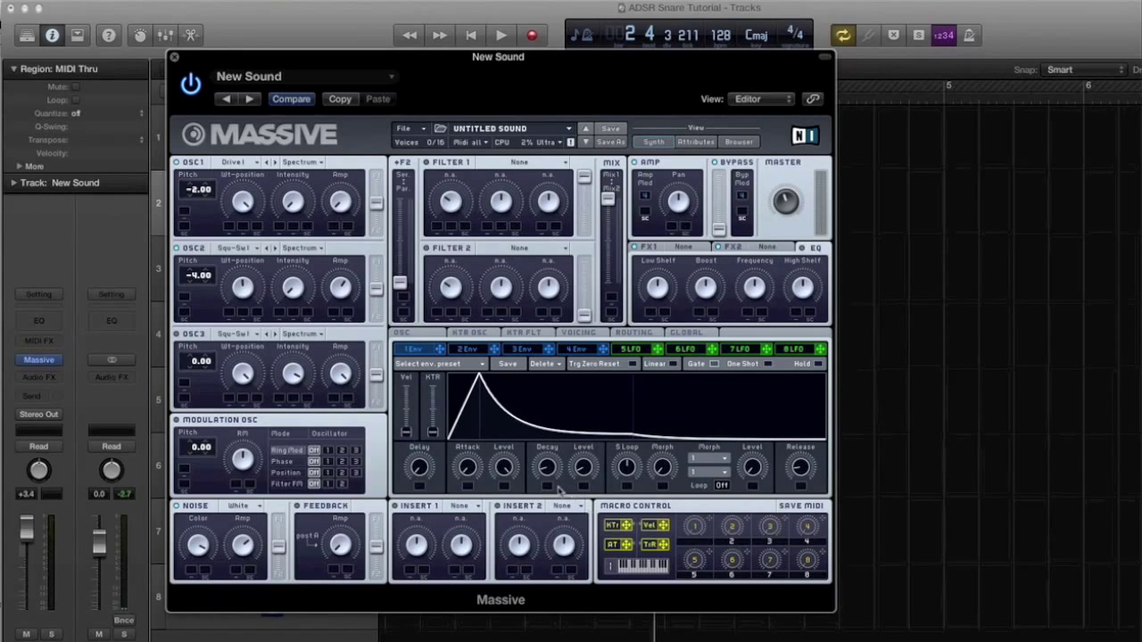
{"action": "left_click_drag", "start_coordinate": [546, 479], "coordinate": [552, 485]}
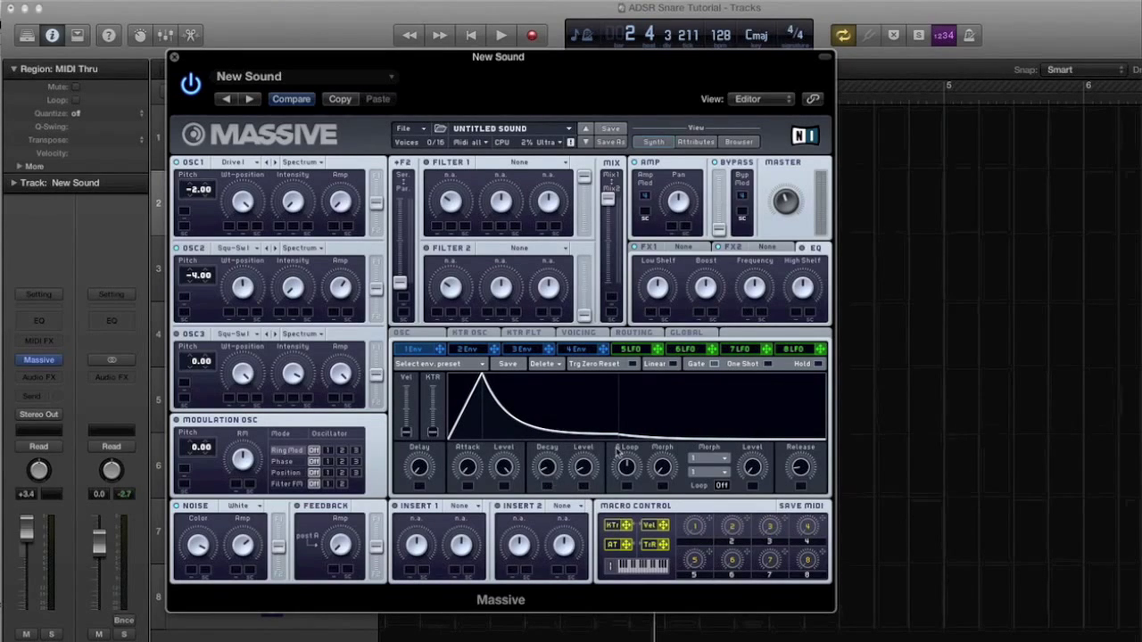
Lower Envelope 1's S Loop, set its second morph curve to 5 (Sinoid) and its loop to 1, and fine-tune the release.
{"action": "left_click_drag", "start_coordinate": [623, 458], "coordinate": [631, 489]}
{"action": "left_click", "coordinate": [716, 475]}
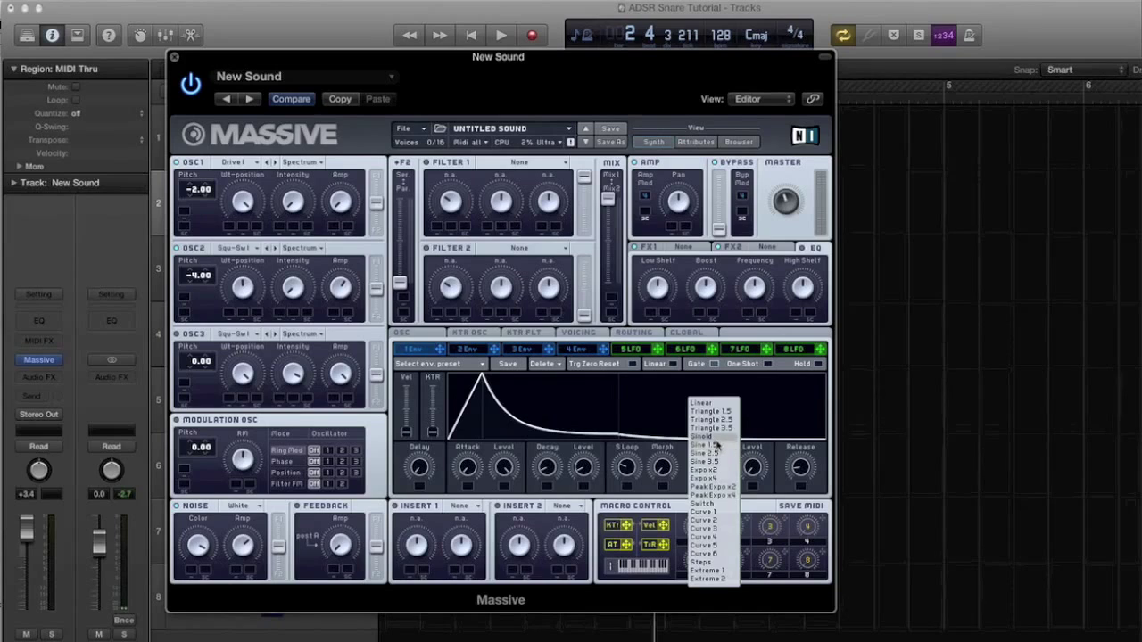
{"action": "left_click", "coordinate": [717, 444]}
{"action": "left_click", "coordinate": [723, 487]}
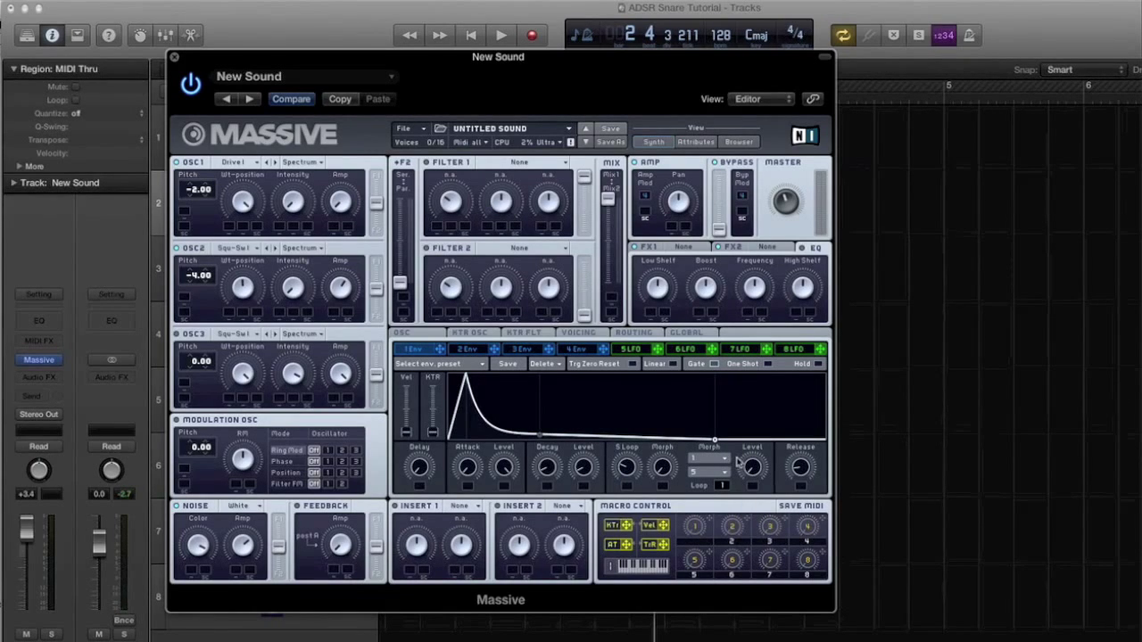
{"action": "scroll", "coordinate": [800, 465], "scroll_direction": "up", "scroll_amount": 2}
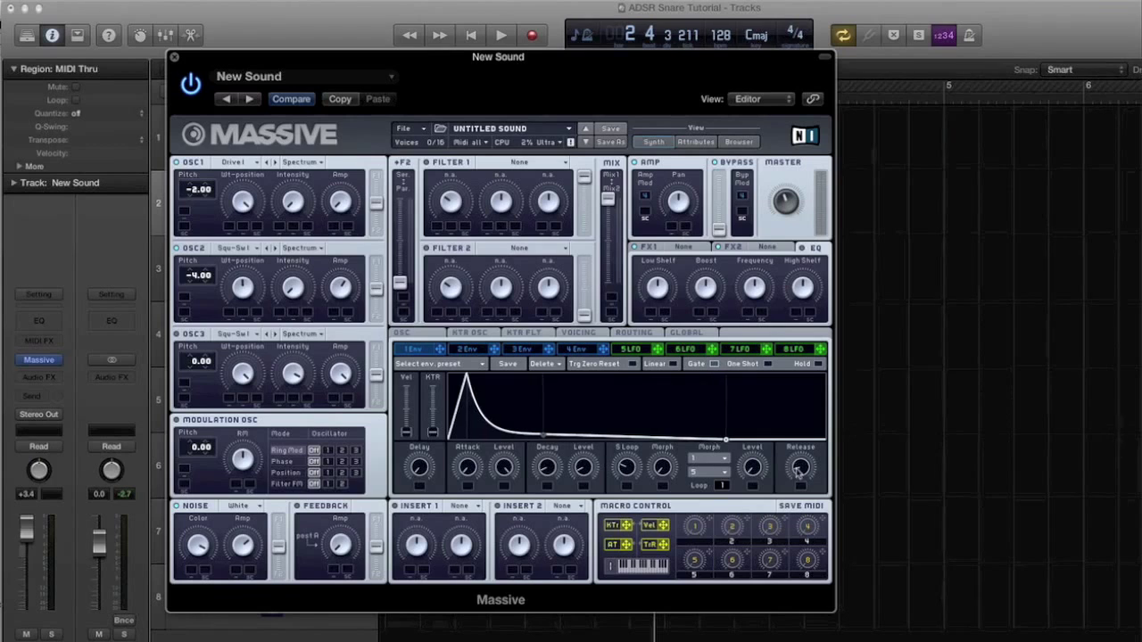
{"action": "scroll", "coordinate": [800, 466], "scroll_direction": "up", "scroll_amount": 2}
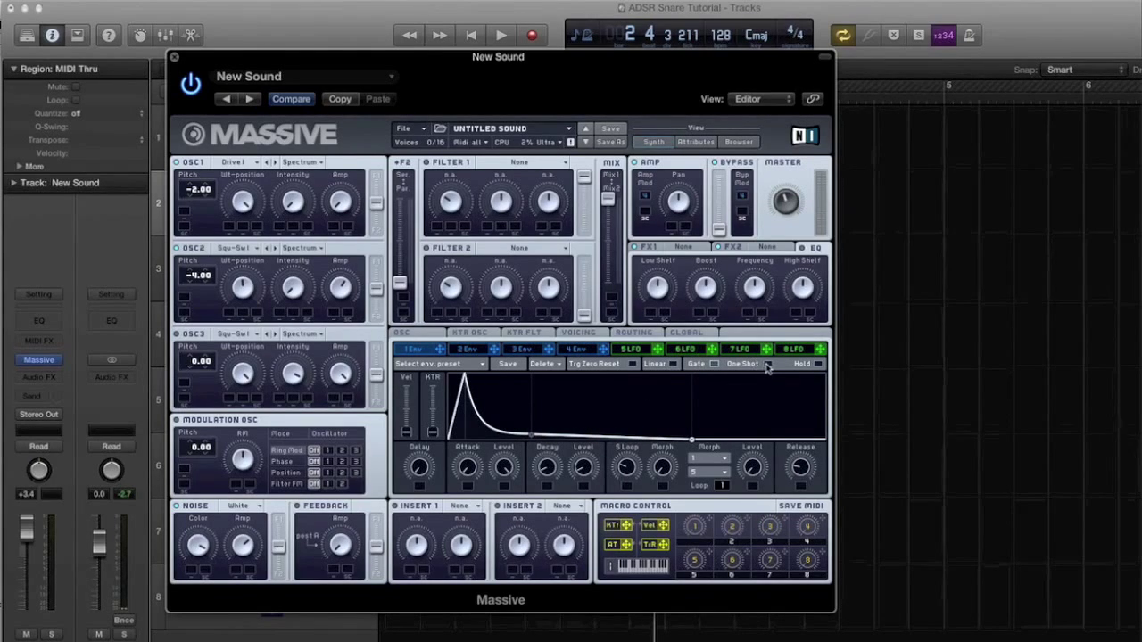
Shorten Envelope 2's attack and decay and reduce its decay level and S Loop amount.
{"action": "left_click", "coordinate": [480, 356]}
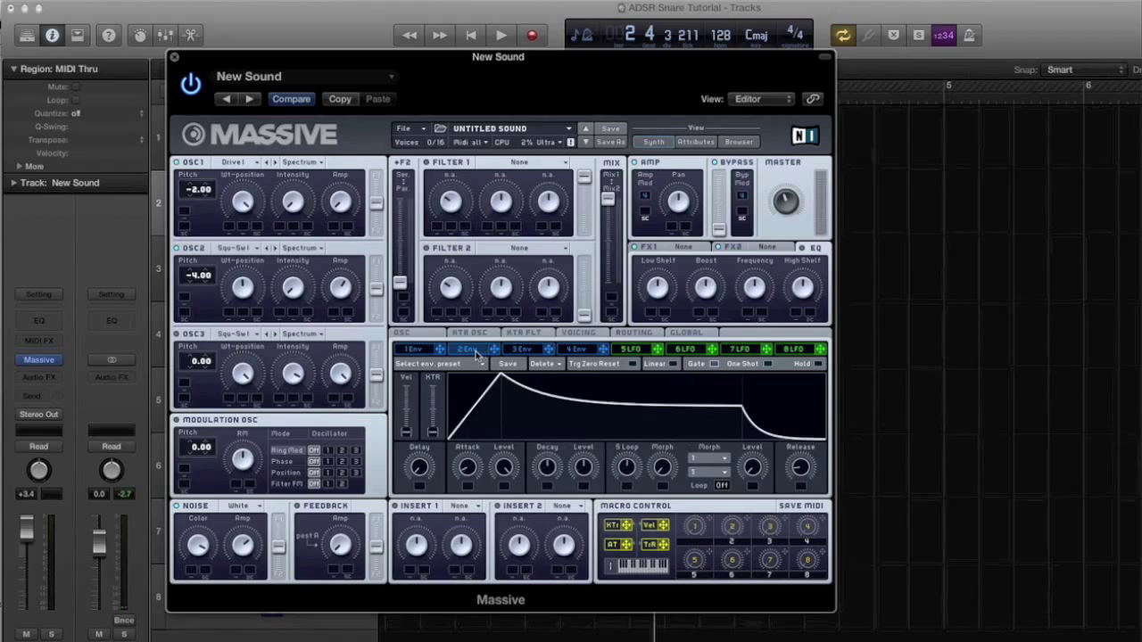
{"action": "left_click_drag", "start_coordinate": [480, 460], "coordinate": [478, 514]}
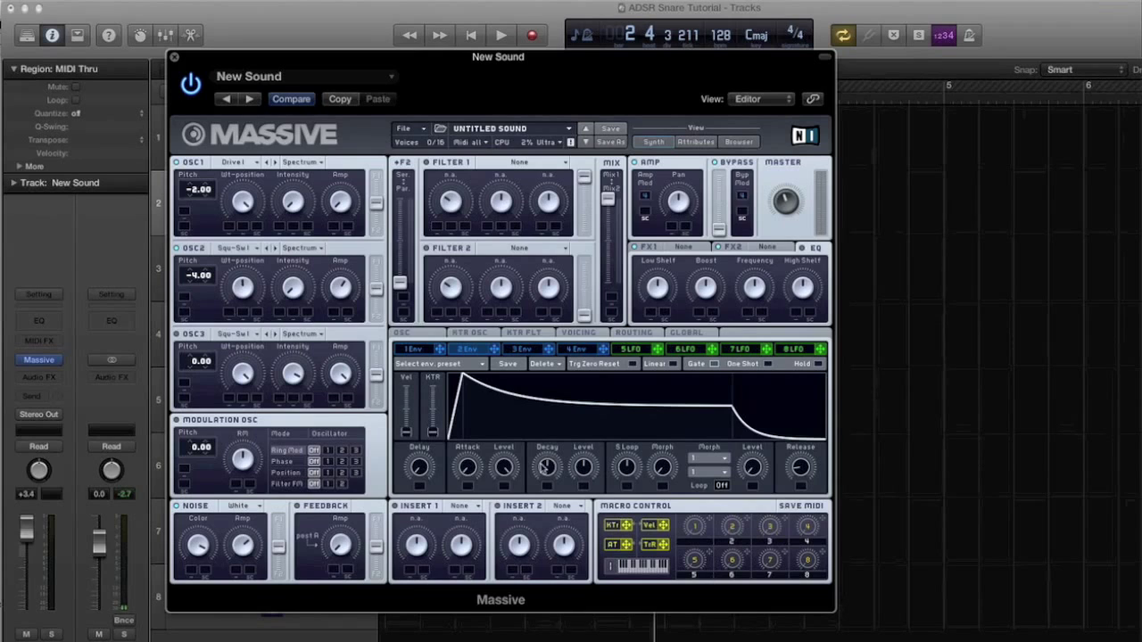
{"action": "left_click_drag", "start_coordinate": [547, 467], "coordinate": [589, 517]}
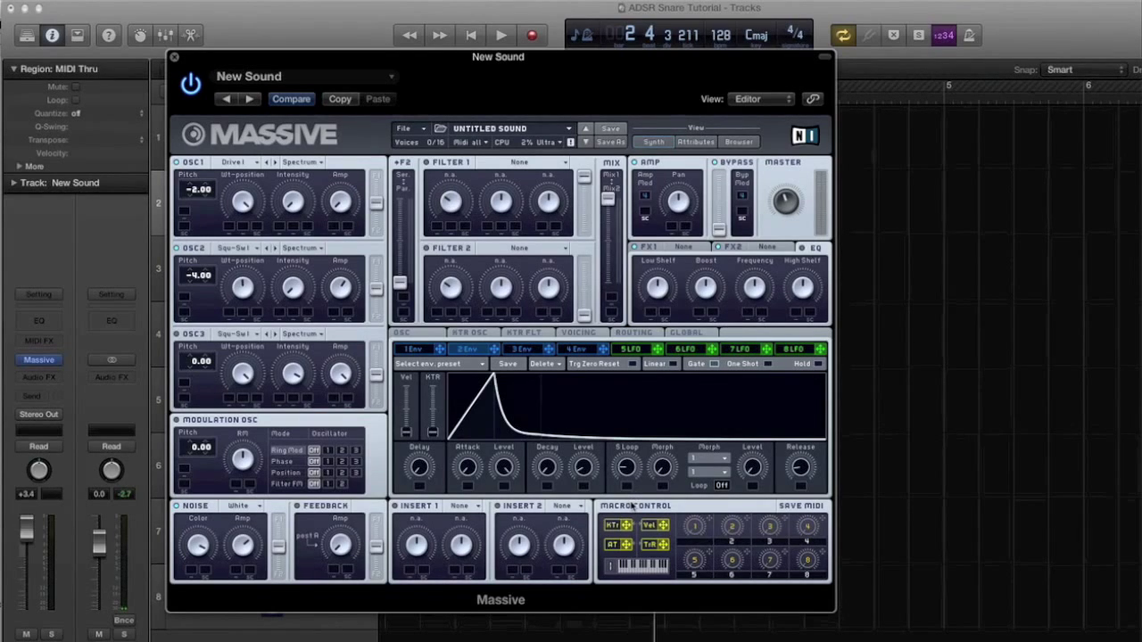
Set Envelope 2's morph curves to 3 (Triangle 2.5) and 5 (Sinoid), with the loop set to 4.
{"action": "left_click", "coordinate": [705, 460]}
{"action": "left_click", "coordinate": [725, 415]}
{"action": "left_click", "coordinate": [723, 479]}
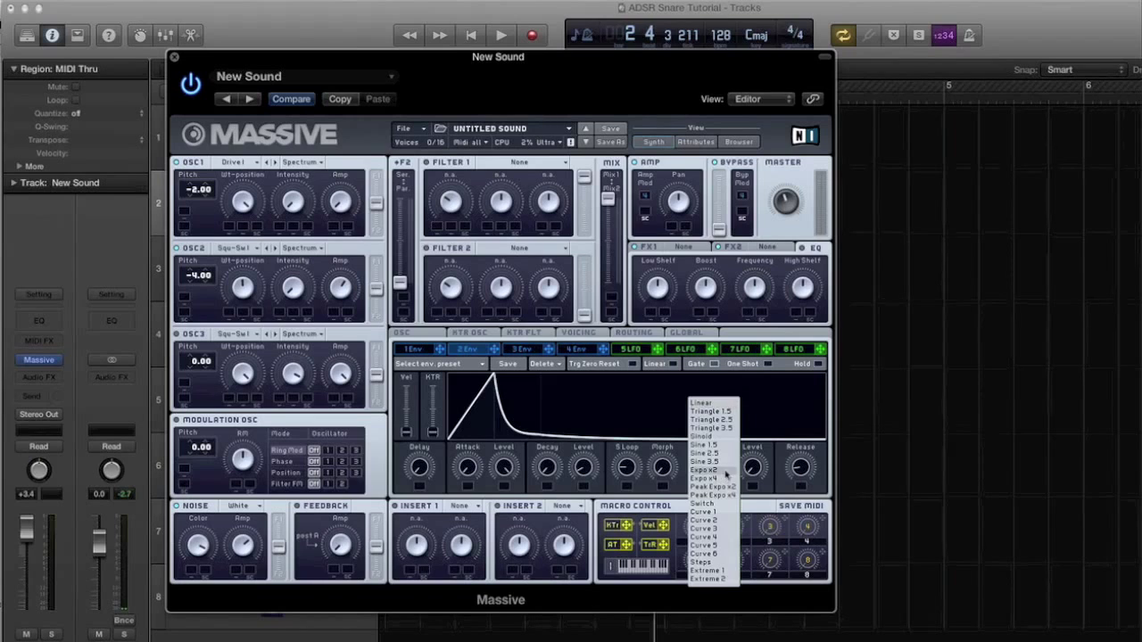
{"action": "left_click", "coordinate": [723, 446]}
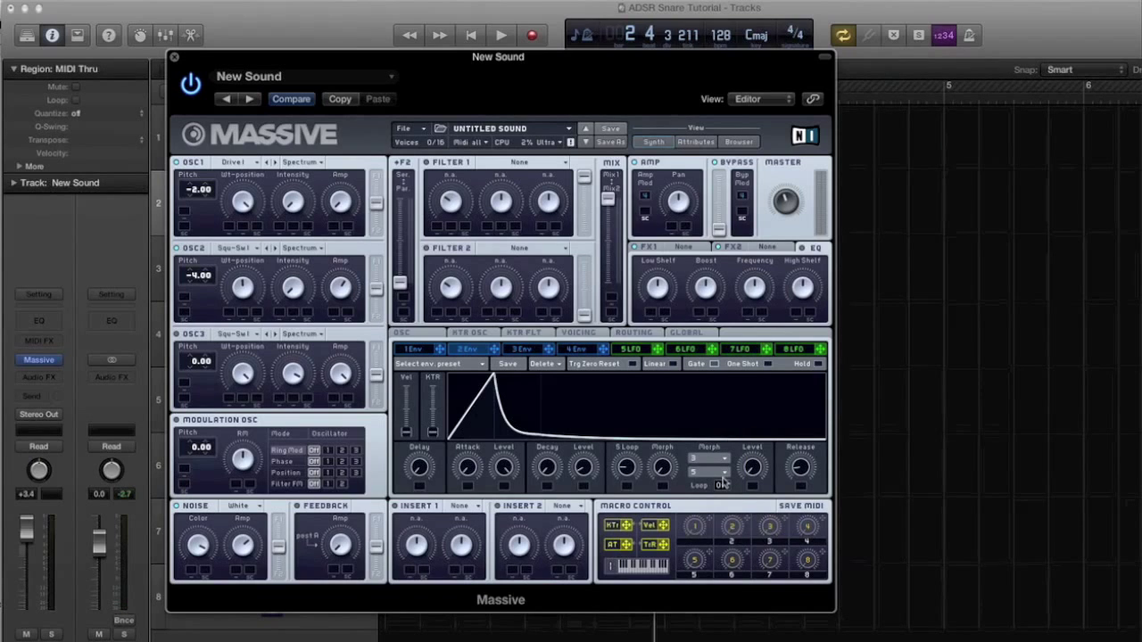
{"action": "left_click_drag", "start_coordinate": [723, 486], "coordinate": [728, 477]}
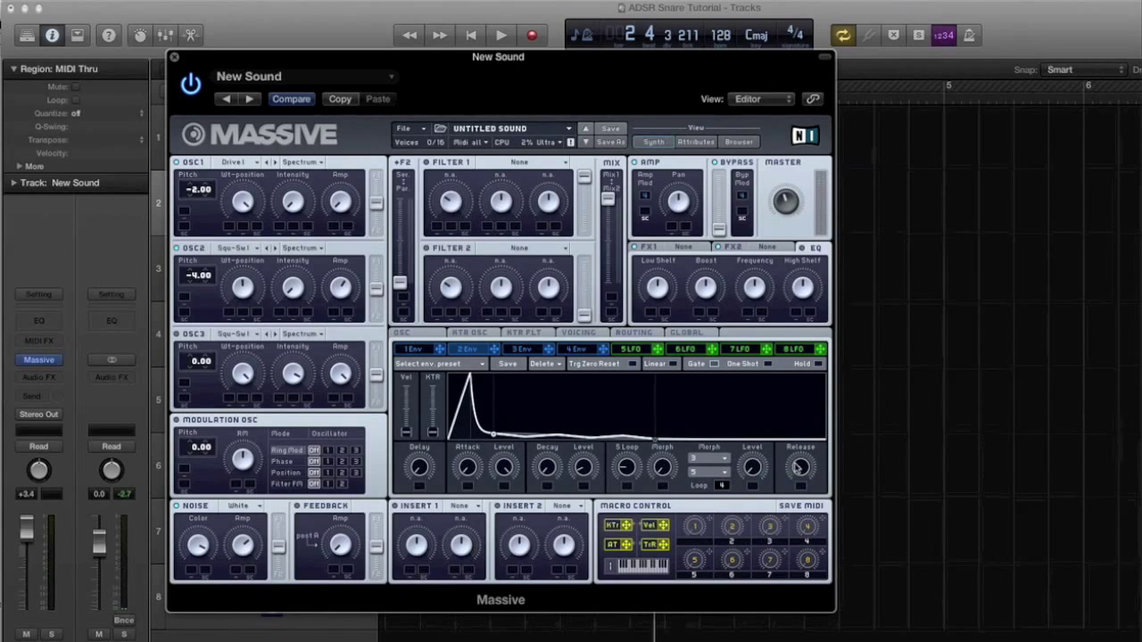
Shorten Envelope 4's decay and lower its decay level to under a quarter of full height.
{"action": "left_click", "coordinate": [578, 350]}
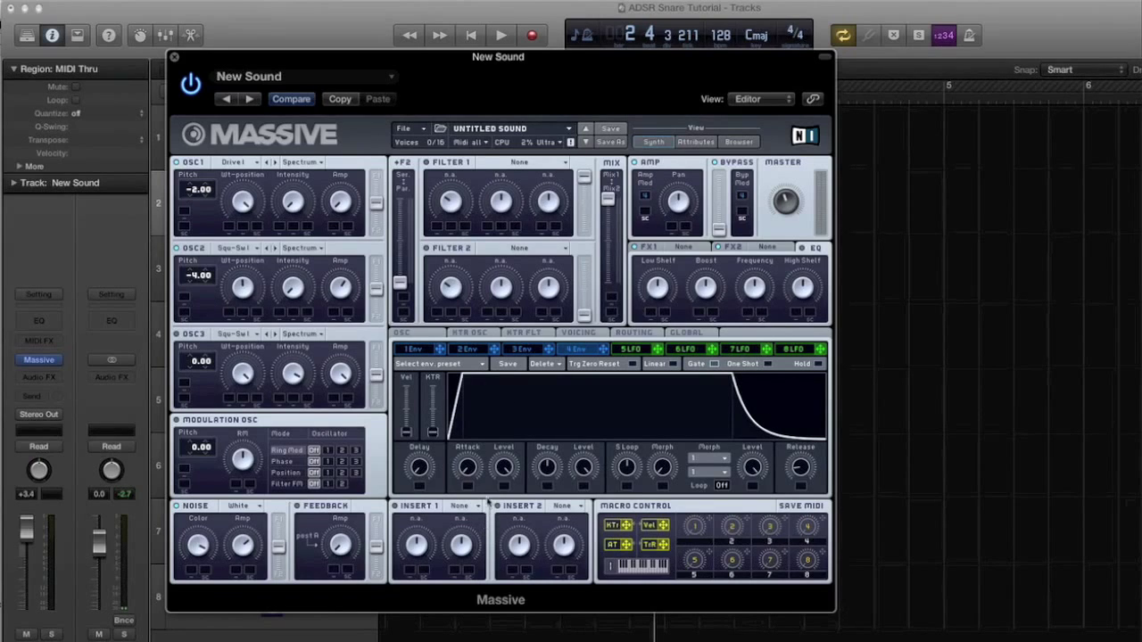
{"action": "left_click_drag", "start_coordinate": [548, 470], "coordinate": [590, 547]}
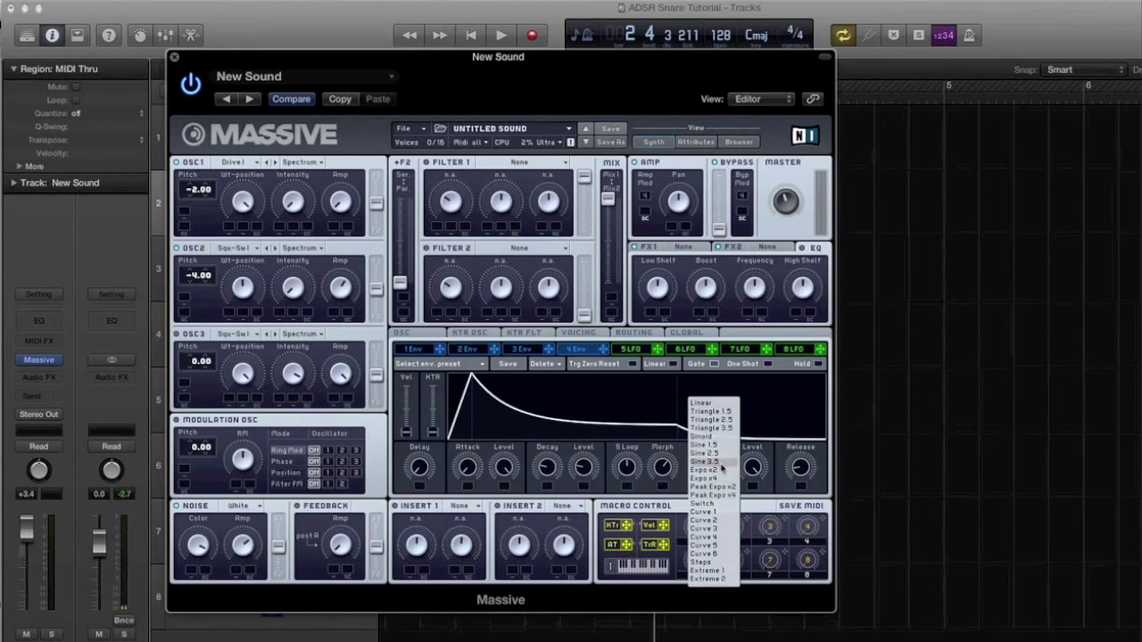
Set Envelope 4's morph curves to 10 (Expo x4) and 5 (Sinoid), its loop to 1, and lower the loop level to nearly zero.
{"action": "left_click", "coordinate": [721, 479]}
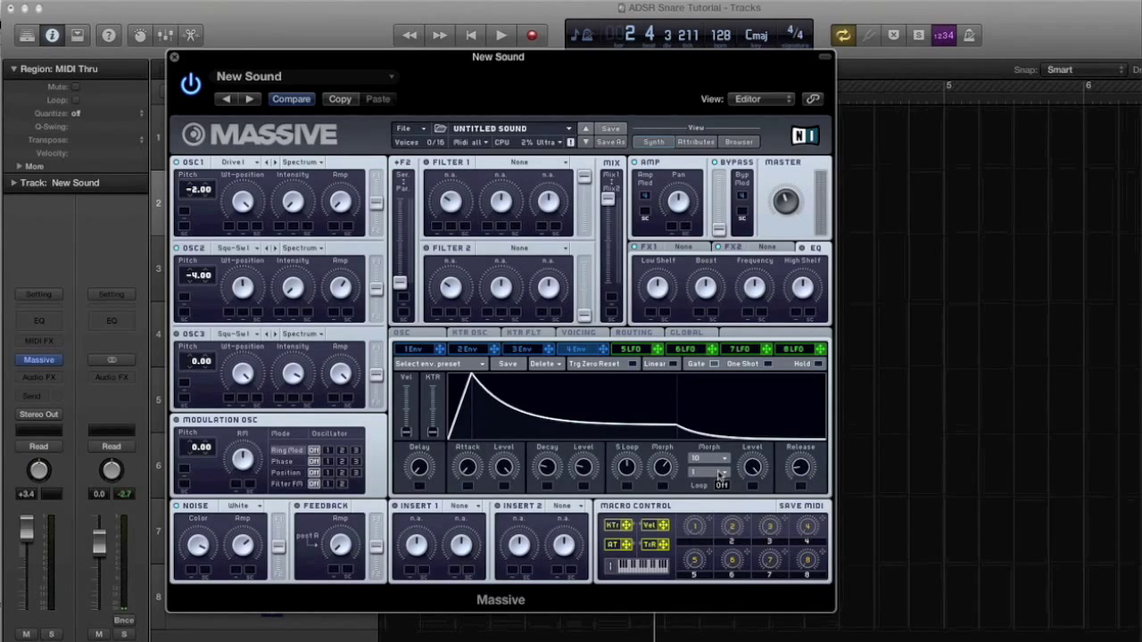
{"action": "left_click", "coordinate": [721, 473]}
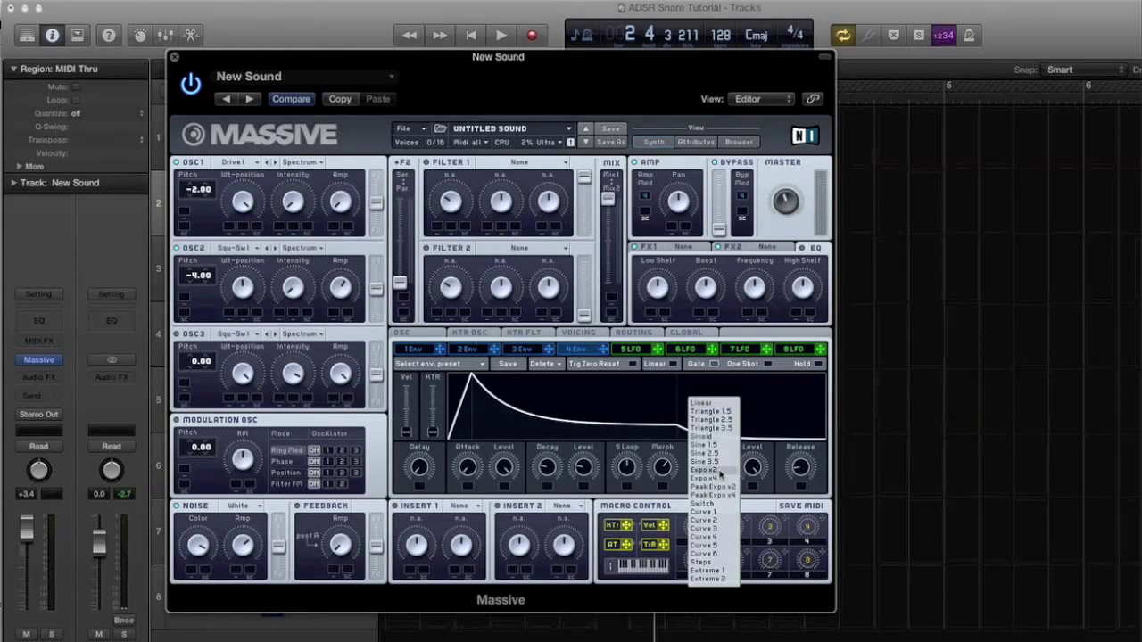
{"action": "left_click", "coordinate": [725, 449]}
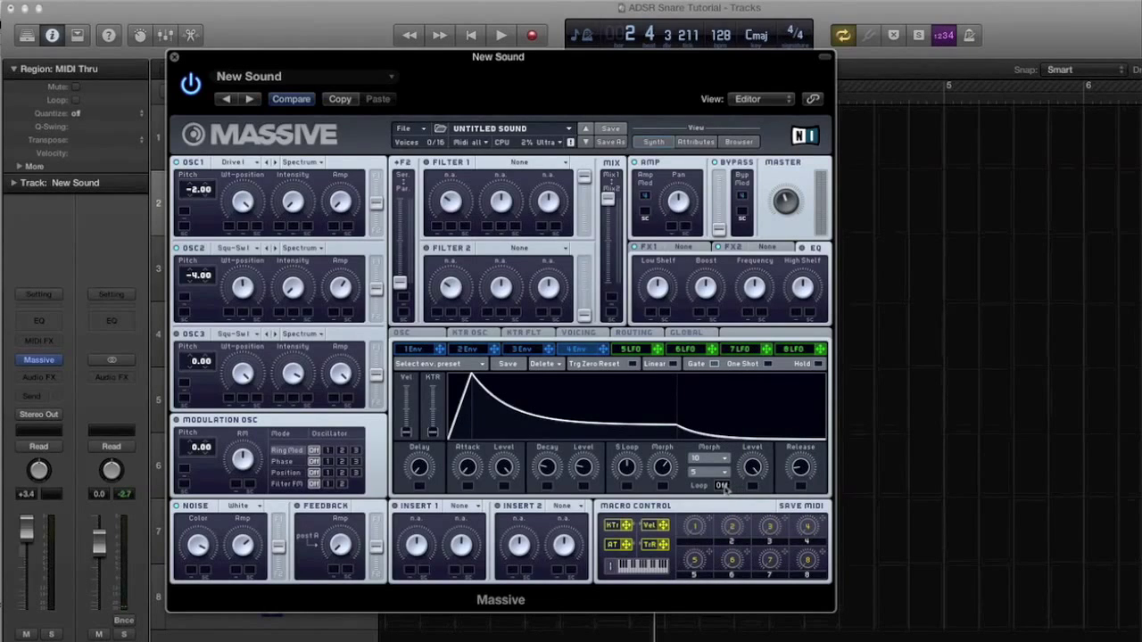
{"action": "left_click", "coordinate": [722, 486]}
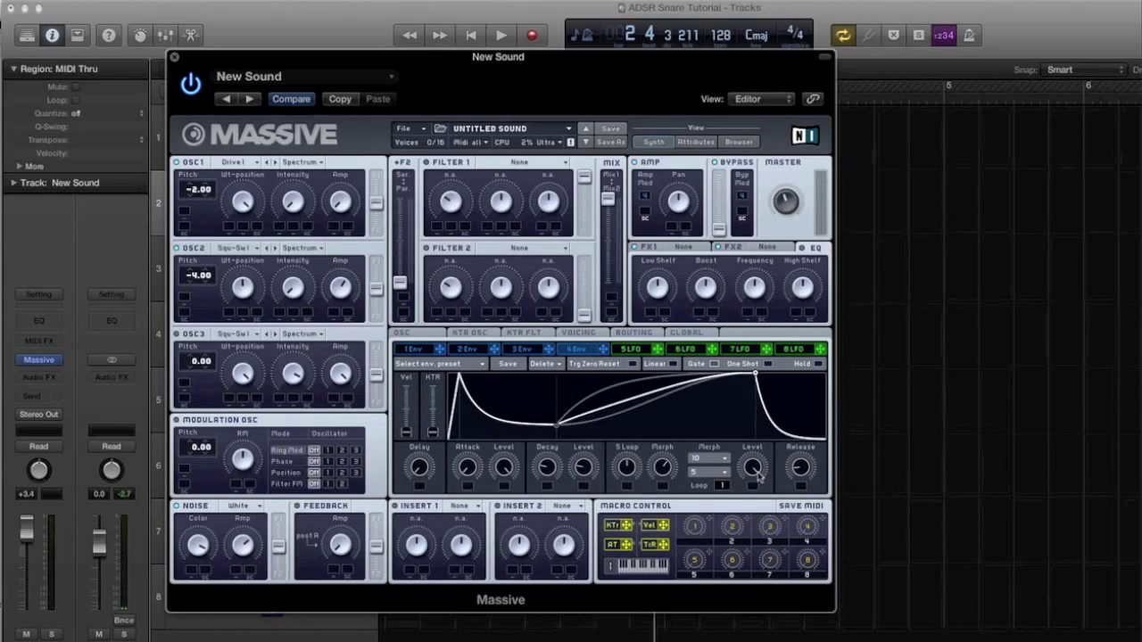
{"action": "left_click_drag", "start_coordinate": [759, 477], "coordinate": [780, 578]}
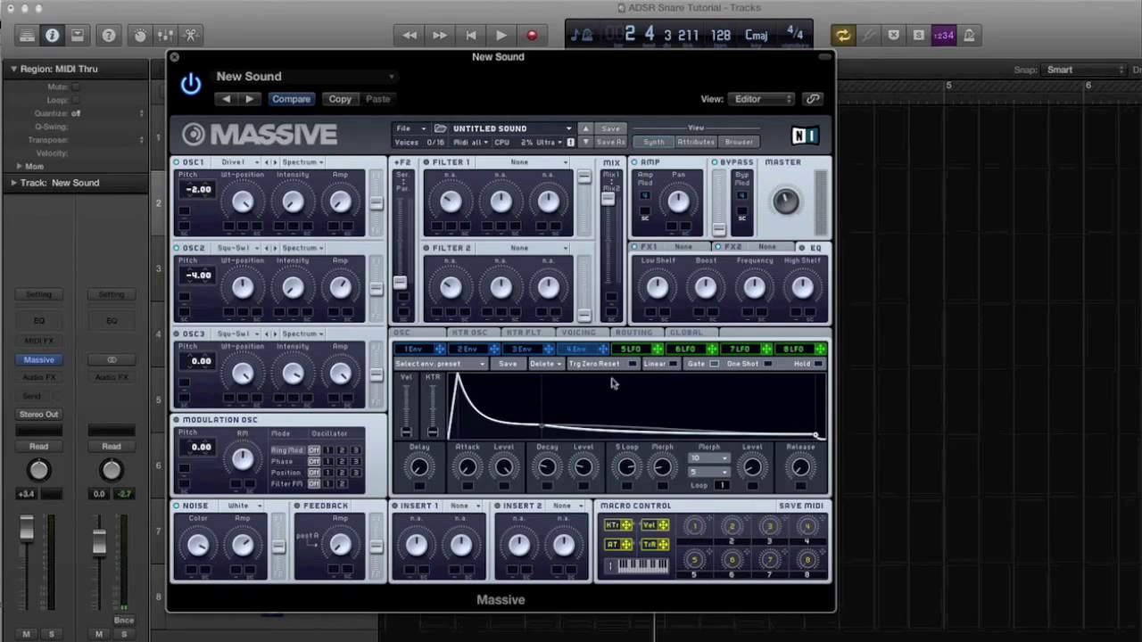
Switch modulator 5 from LFO to Performer and load a square curve into step 2 of its upper sequence.
{"action": "left_click", "coordinate": [630, 350]}
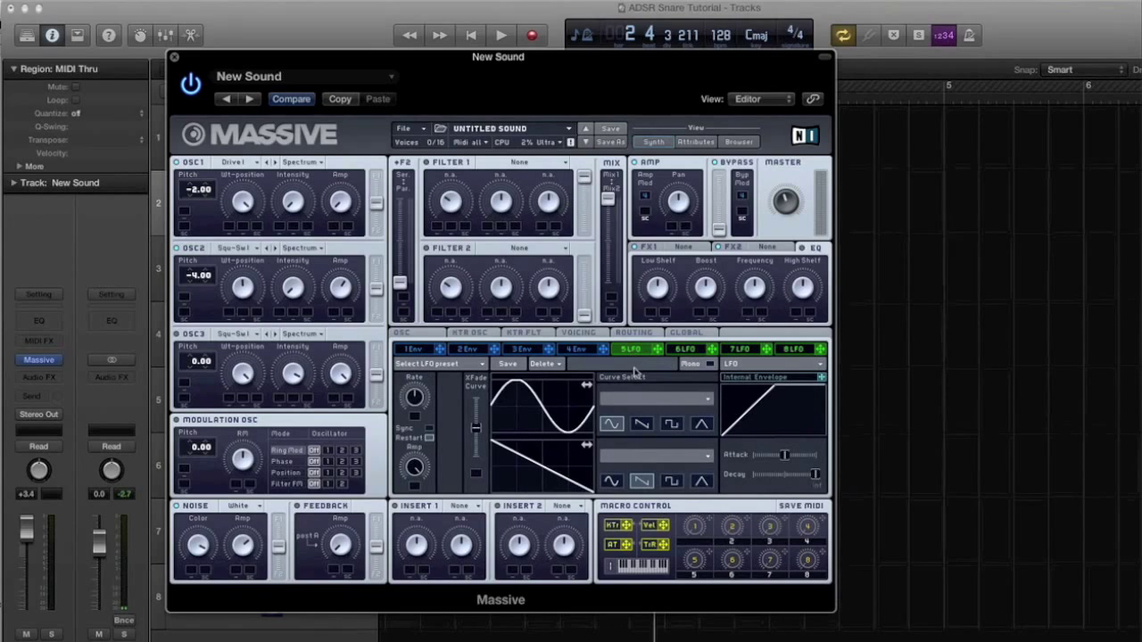
{"action": "left_click", "coordinate": [765, 366]}
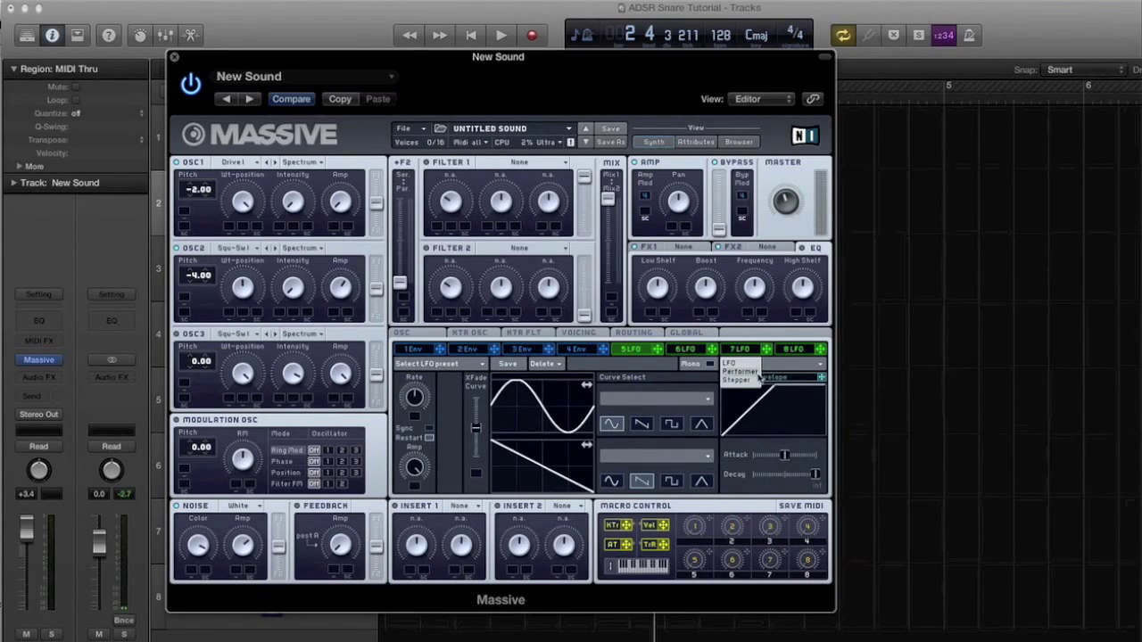
{"action": "left_click", "coordinate": [757, 372]}
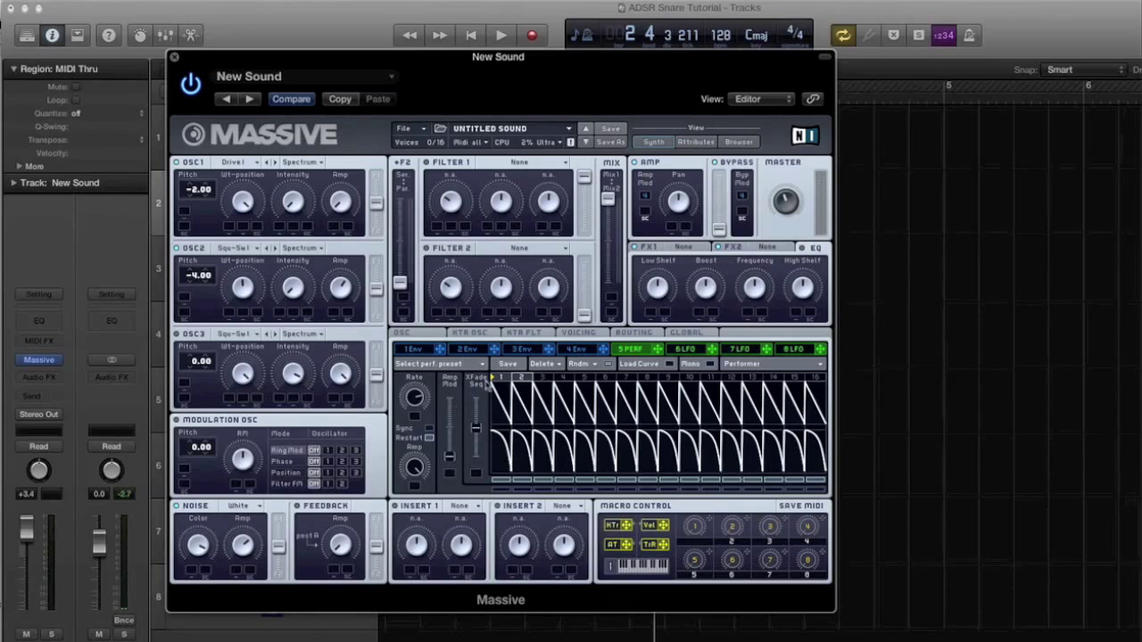
{"action": "left_click", "coordinate": [640, 364]}
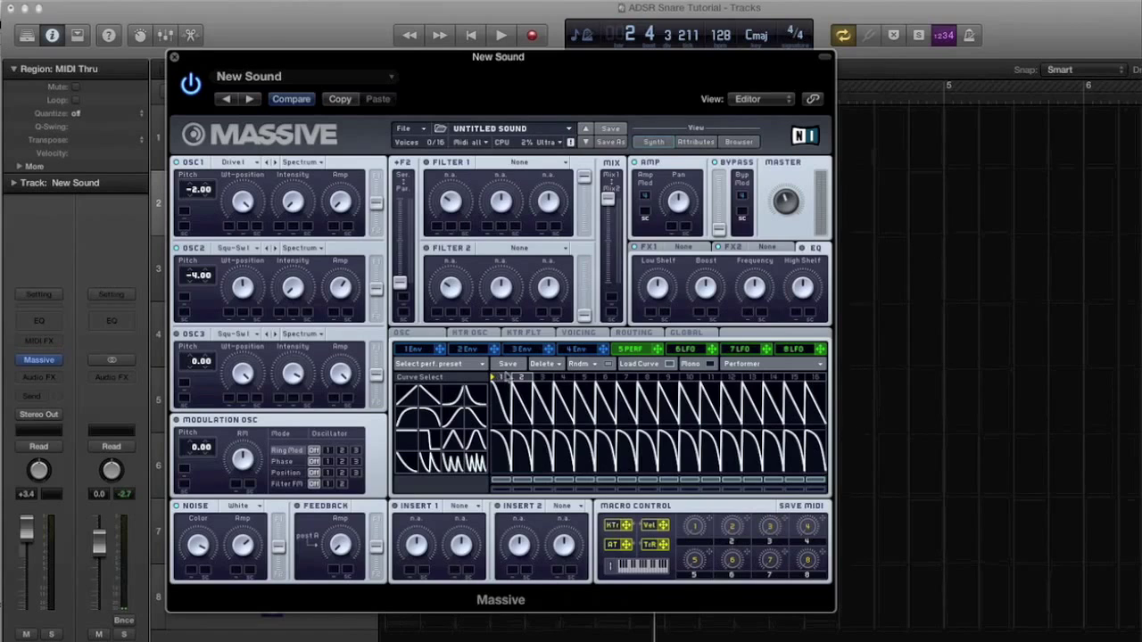
{"action": "left_click_drag", "start_coordinate": [412, 439], "coordinate": [518, 412]}
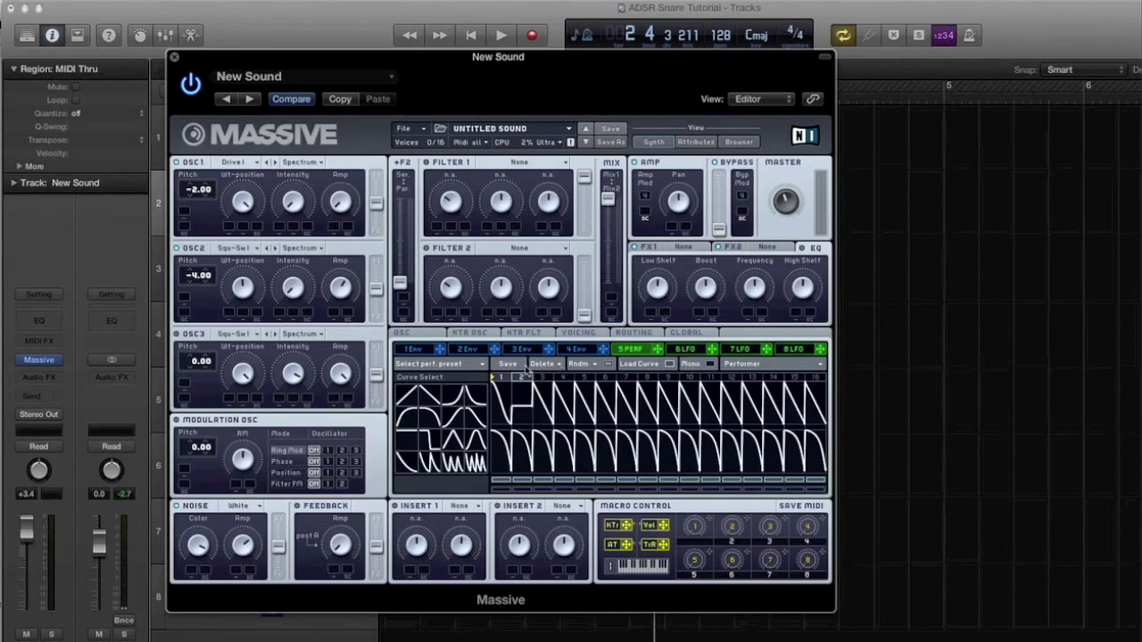
{"action": "left_click", "coordinate": [667, 365]}
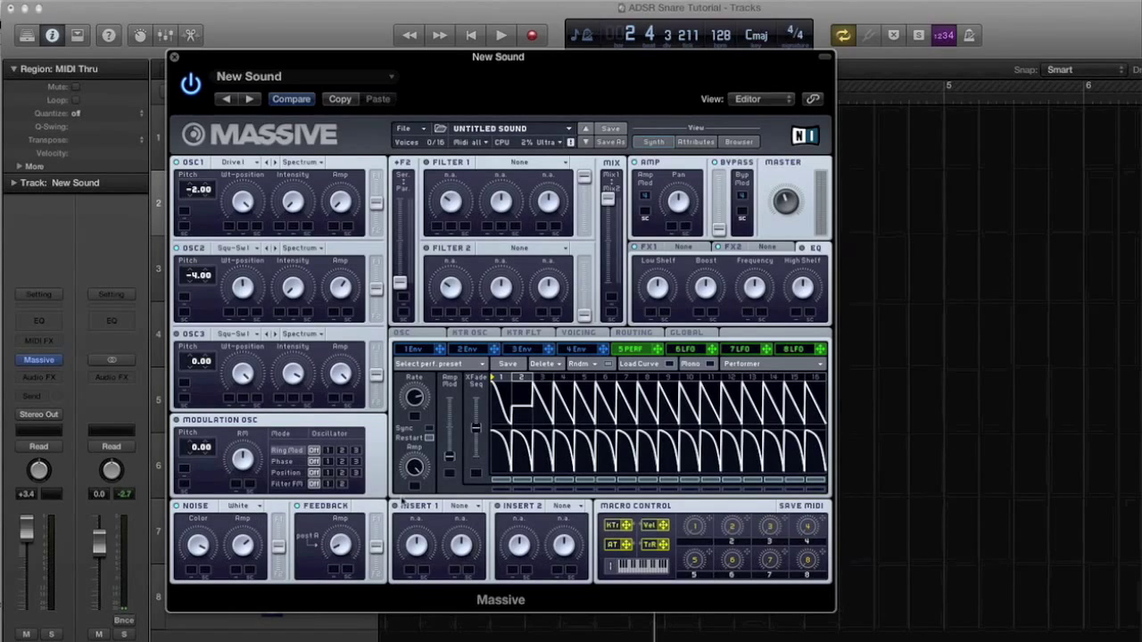
Load Parabolic Shaper into Insert 1 and Tele Tube into FX1.
{"action": "left_click", "coordinate": [455, 507]}
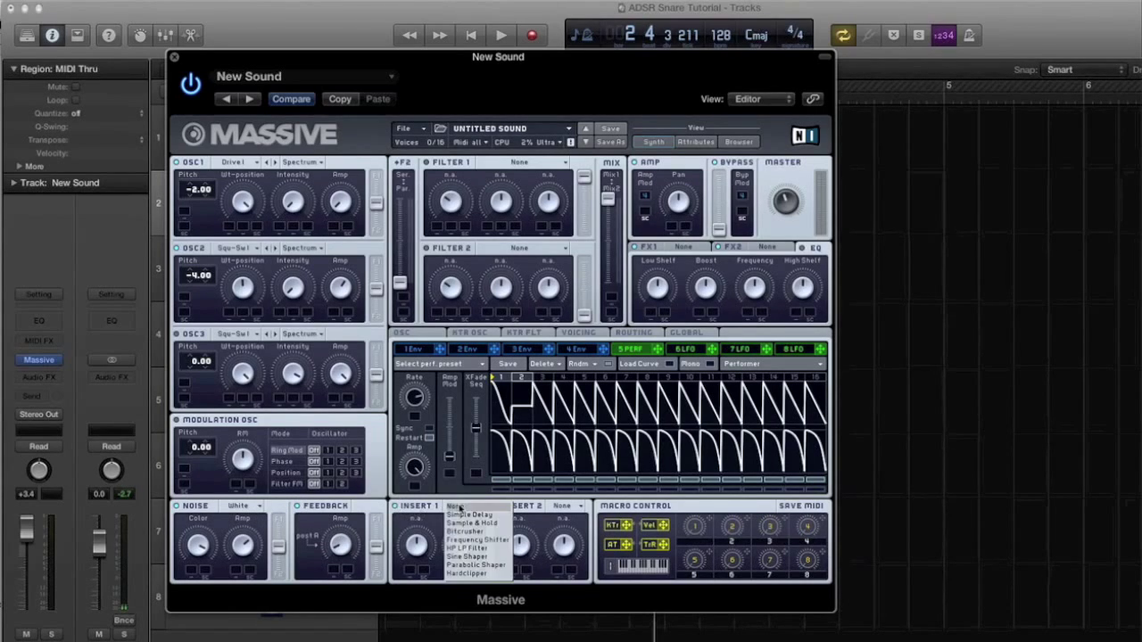
{"action": "left_click", "coordinate": [477, 564]}
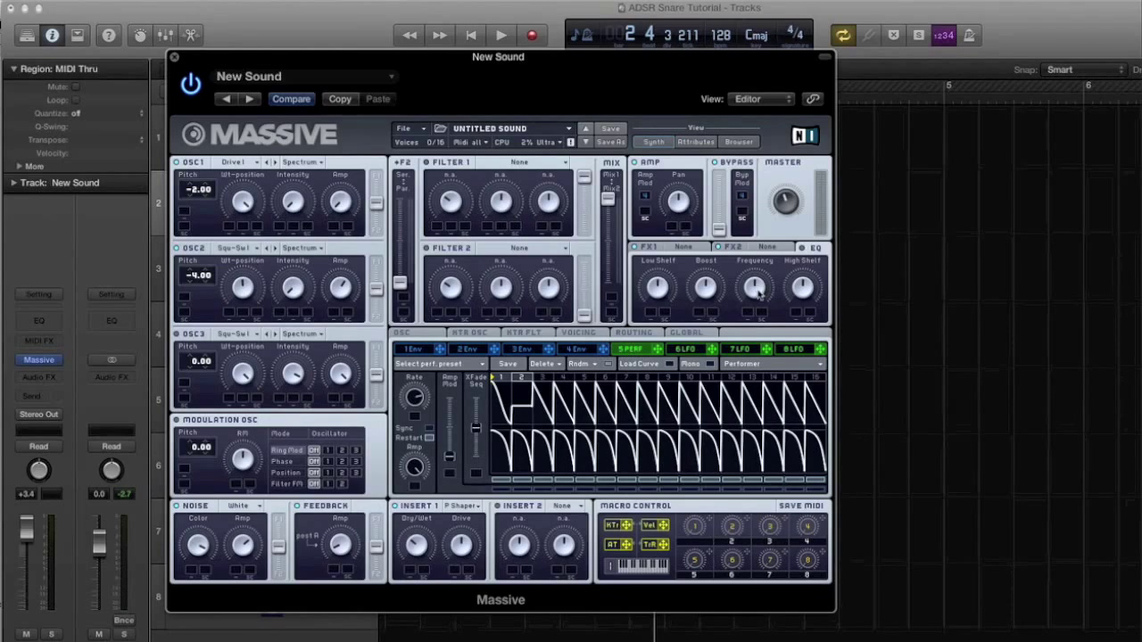
{"action": "left_click", "coordinate": [695, 249]}
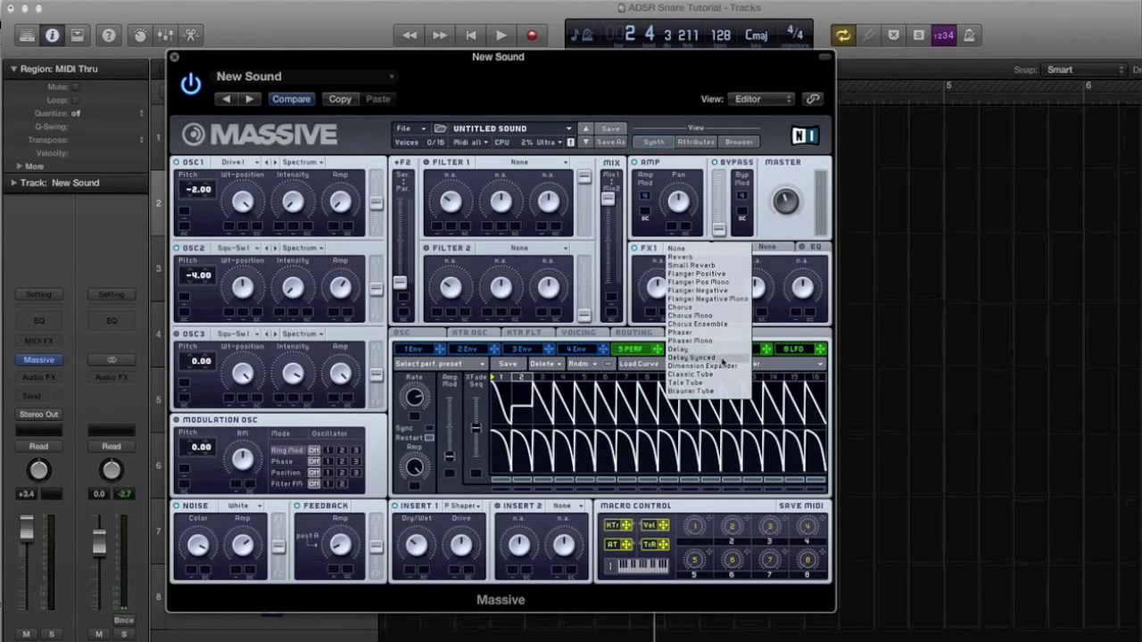
{"action": "left_click", "coordinate": [691, 382]}
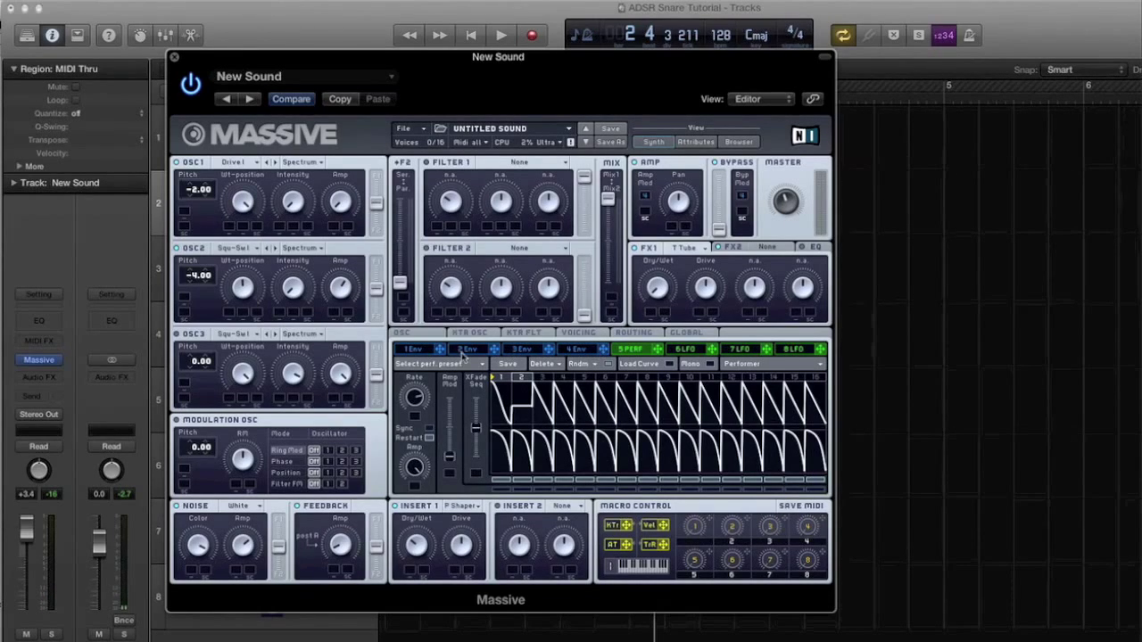
Modulate the pitch of OSC1 and OSC2 with Envelope 1, each by an amount of 64.00.
{"action": "mouse_move", "coordinate": [183, 215]}
{"action": "left_click_drag", "start_coordinate": [183, 215], "coordinate": [190, 16]}
{"action": "mouse_move", "coordinate": [184, 302]}
{"action": "left_click_drag", "start_coordinate": [184, 302], "coordinate": [186, 60]}
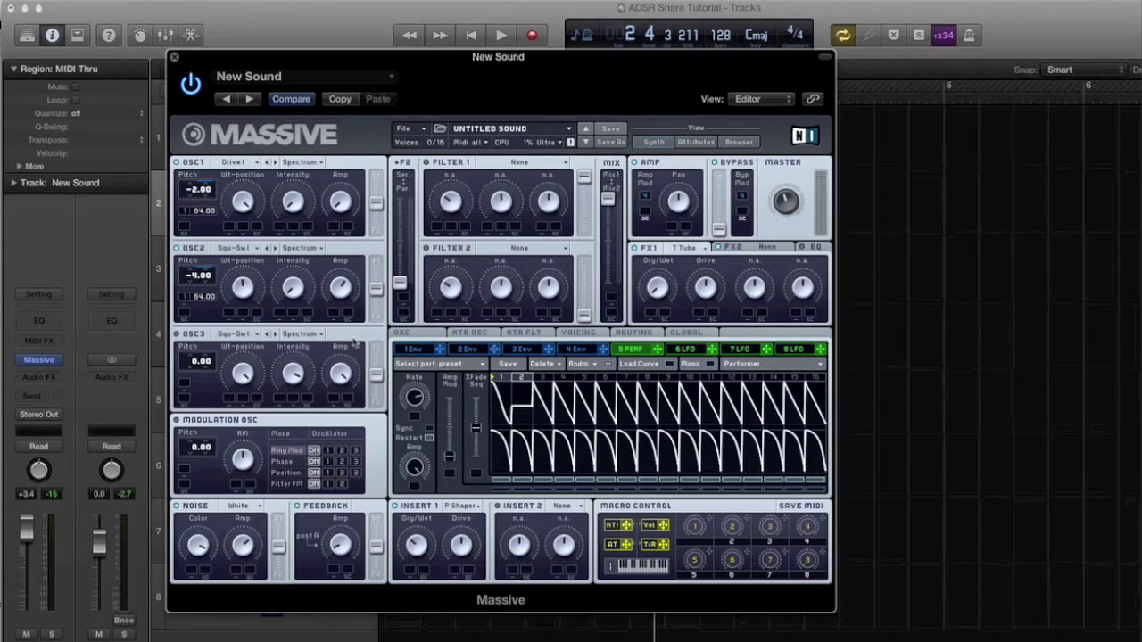
Modulate OSC1's amp with Envelope 4 and Performer 5, and its intensity with Performer 5.
{"action": "left_click_drag", "start_coordinate": [604, 350], "coordinate": [282, 230]}
{"action": "left_click_drag", "start_coordinate": [283, 230], "coordinate": [333, 198]}
{"action": "mouse_move", "coordinate": [658, 349]}
{"action": "left_mouse_down"}
{"action": "mouse_move", "coordinate": [542, 271]}
{"action": "mouse_move", "coordinate": [426, 237]}
{"action": "mouse_move", "coordinate": [369, 239]}
{"action": "mouse_move", "coordinate": [353, 232]}
{"action": "mouse_move", "coordinate": [352, 211]}
{"action": "left_mouse_up"}
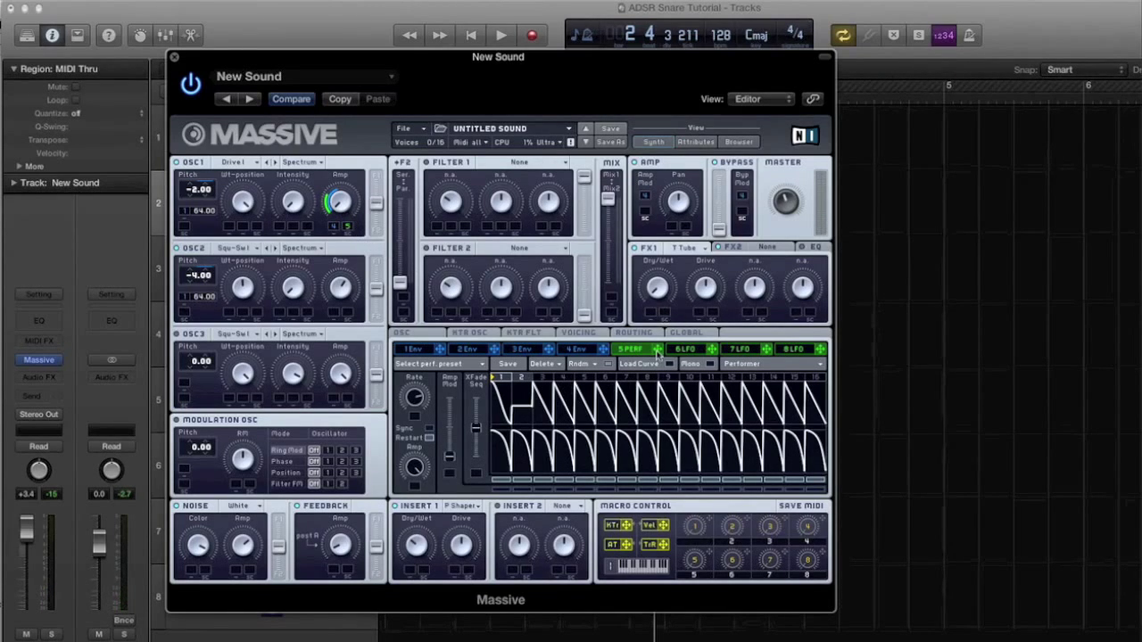
{"action": "left_click_drag", "start_coordinate": [659, 352], "coordinate": [280, 189]}
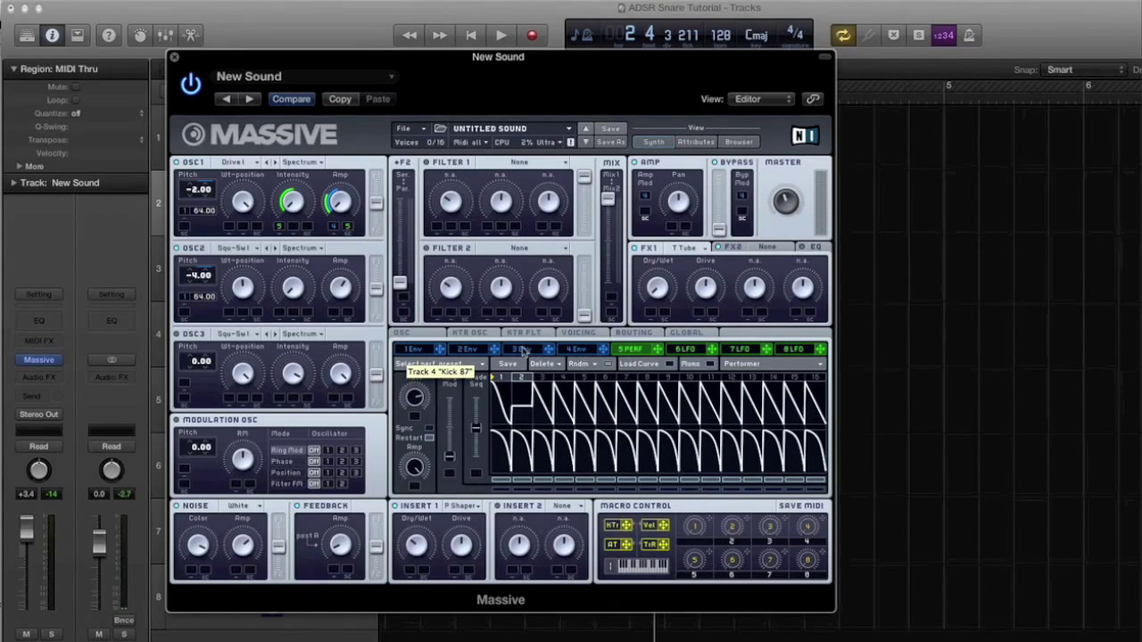
Modulate OSC2's intensity with Envelope 2 and Performer 5.
{"action": "left_click", "coordinate": [479, 354]}
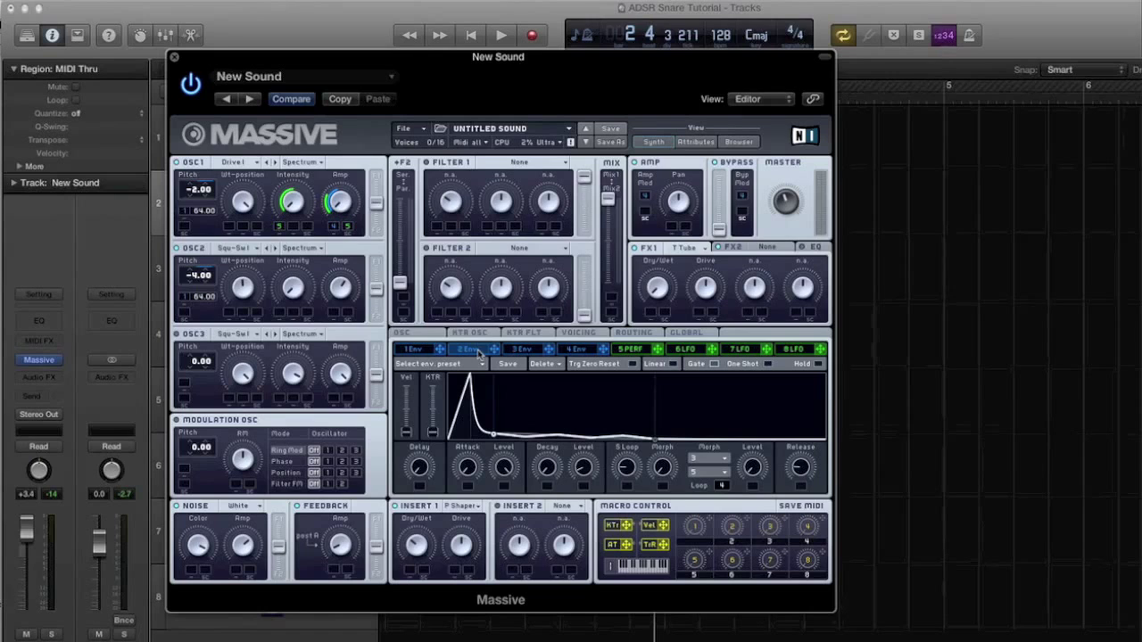
{"action": "left_click_drag", "start_coordinate": [281, 315], "coordinate": [280, 312]}
{"action": "left_click", "coordinate": [635, 350]}
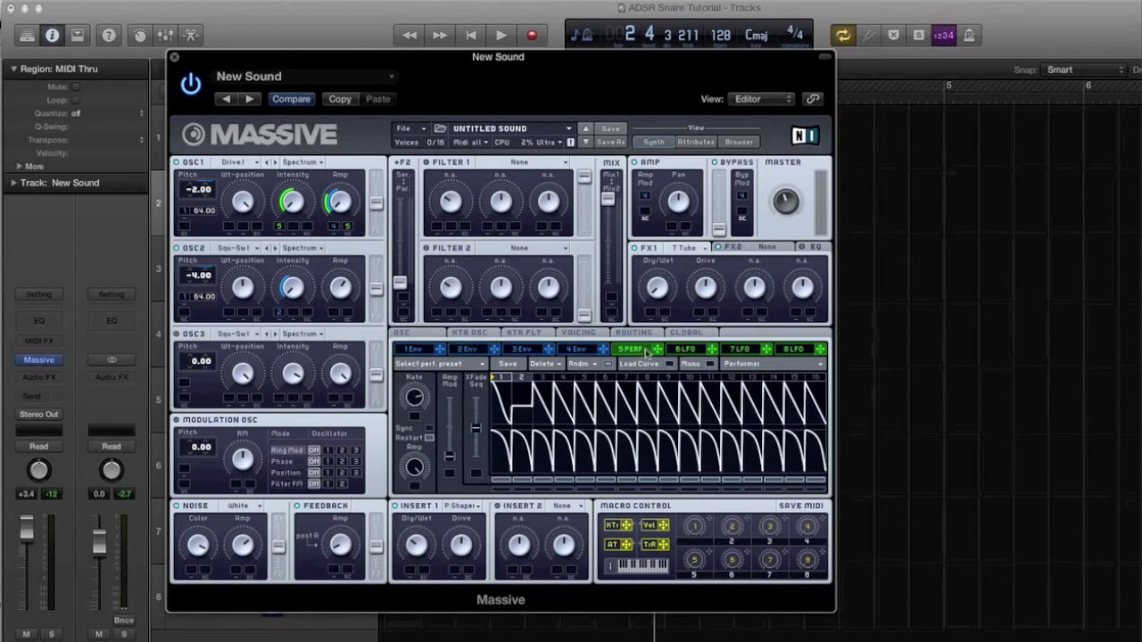
{"action": "left_click_drag", "start_coordinate": [622, 352], "coordinate": [309, 315]}
Modulate the noise amp with Envelope 4 and Performer 5, and FX1's dry/wet with Performer 5.
{"action": "left_click_drag", "start_coordinate": [237, 573], "coordinate": [238, 580]}
{"action": "mouse_move", "coordinate": [259, 574]}
{"action": "left_mouse_down"}
{"action": "mouse_move", "coordinate": [247, 571]}
{"action": "mouse_move", "coordinate": [254, 562]}
{"action": "left_mouse_up"}
{"action": "left_click_drag", "start_coordinate": [661, 349], "coordinate": [652, 314]}
{"action": "left_click_drag", "start_coordinate": [651, 314], "coordinate": [653, 268]}
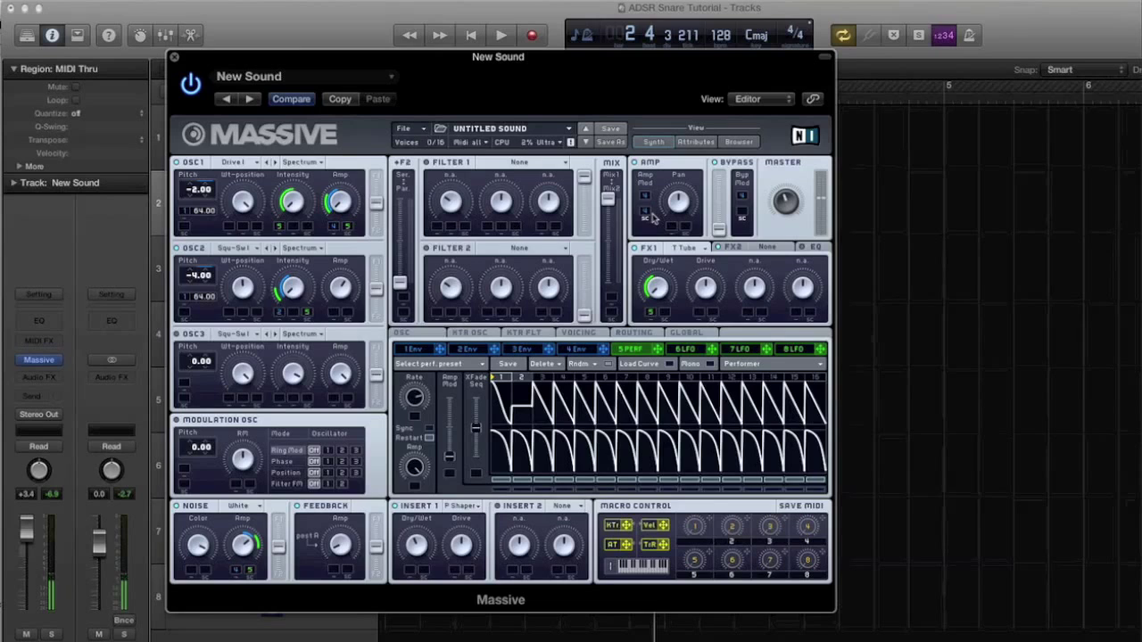
Slightly lengthen Envelope 4's decay and raise its decay level a little.
{"action": "left_click", "coordinate": [578, 349]}
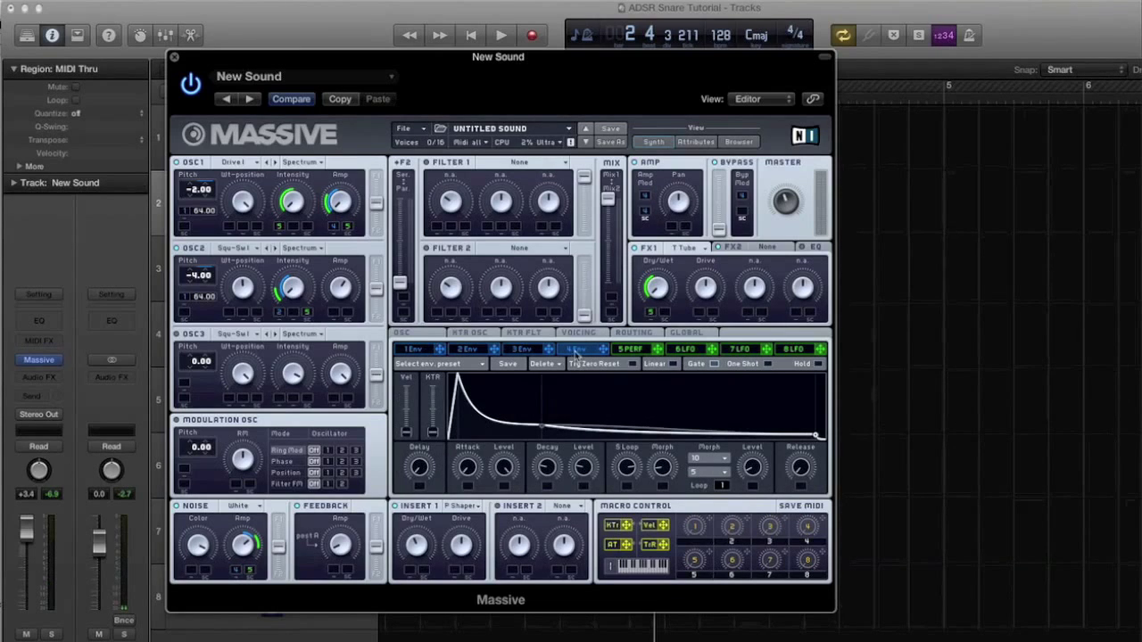
{"action": "left_click_drag", "start_coordinate": [550, 465], "coordinate": [584, 464]}
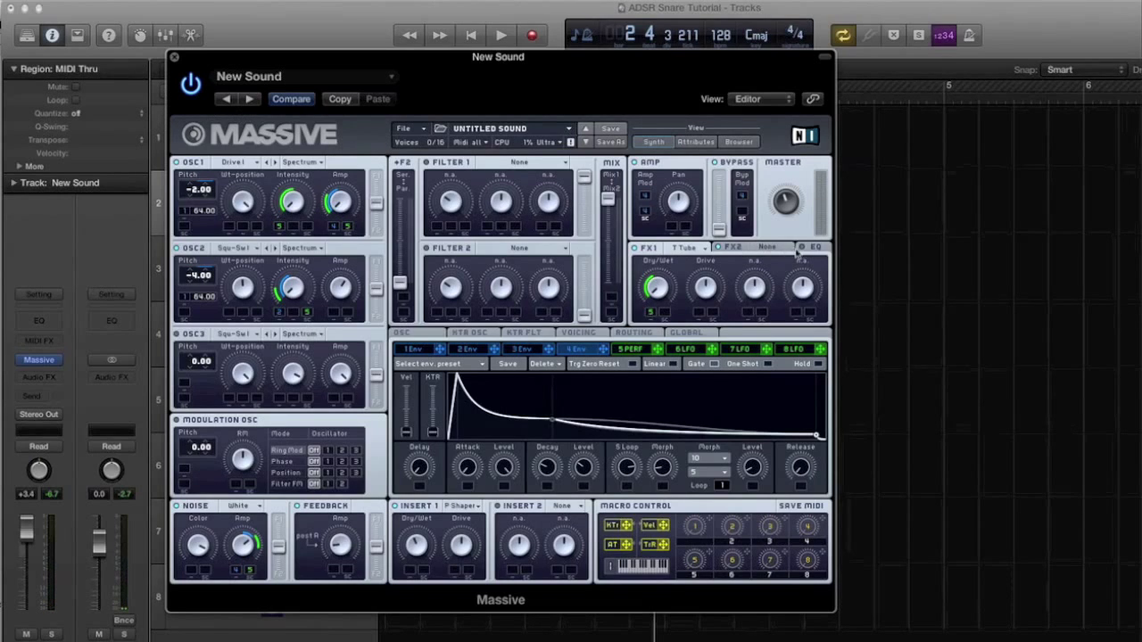
Load Dimension Expander into FX2 and reduce its dry/wet and size.
{"action": "left_click", "coordinate": [769, 248]}
{"action": "left_click", "coordinate": [768, 248]}
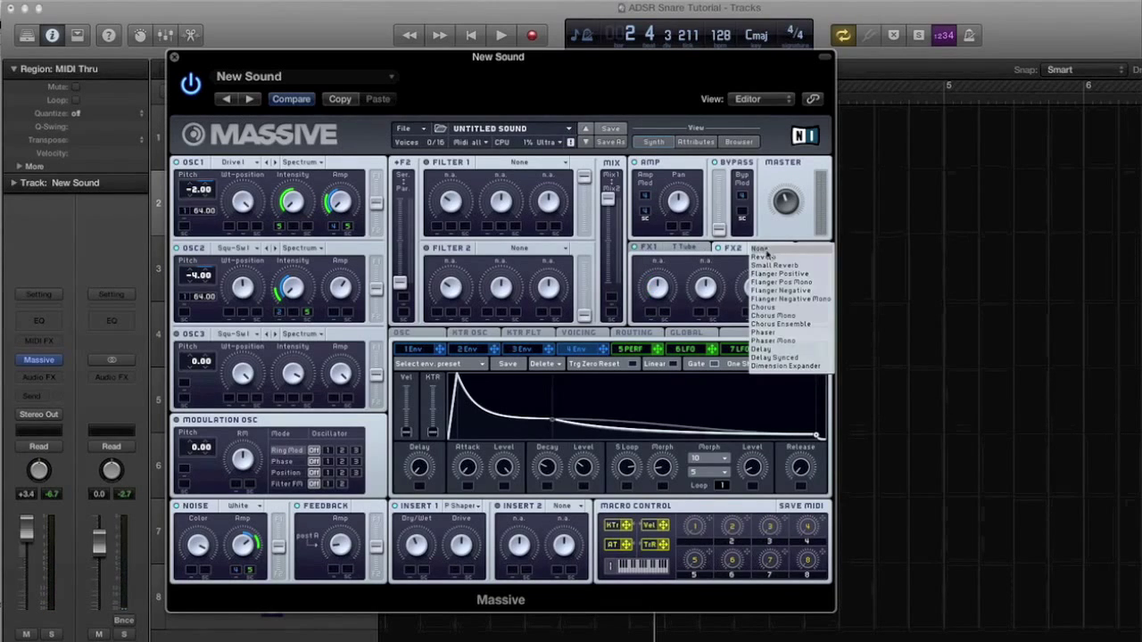
{"action": "left_click", "coordinate": [797, 366]}
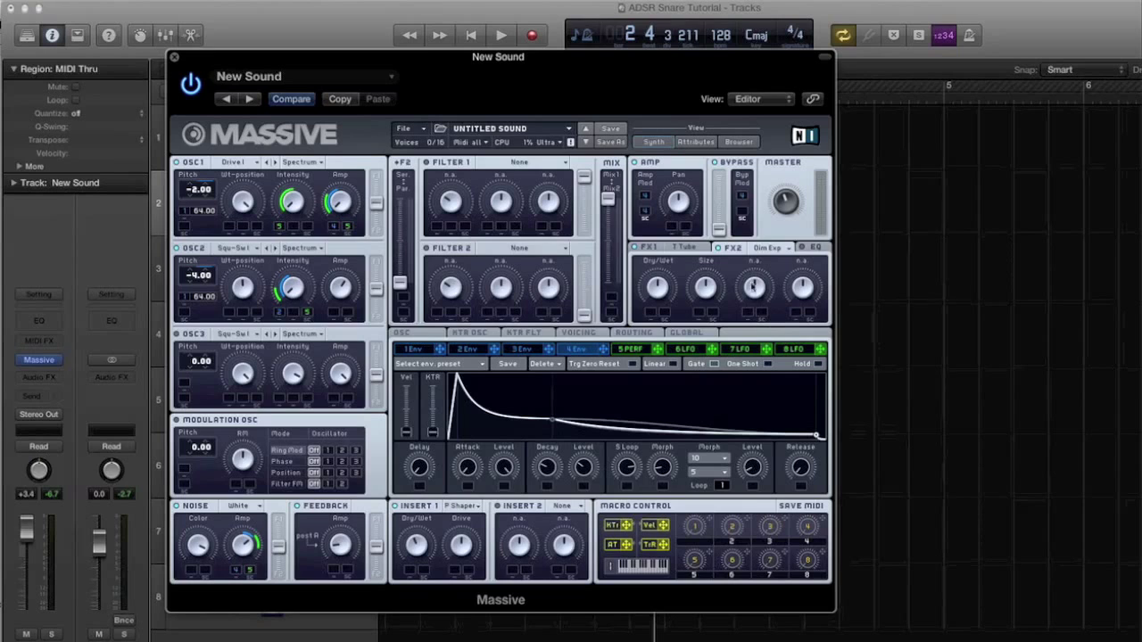
{"action": "left_click_drag", "start_coordinate": [718, 290], "coordinate": [717, 312]}
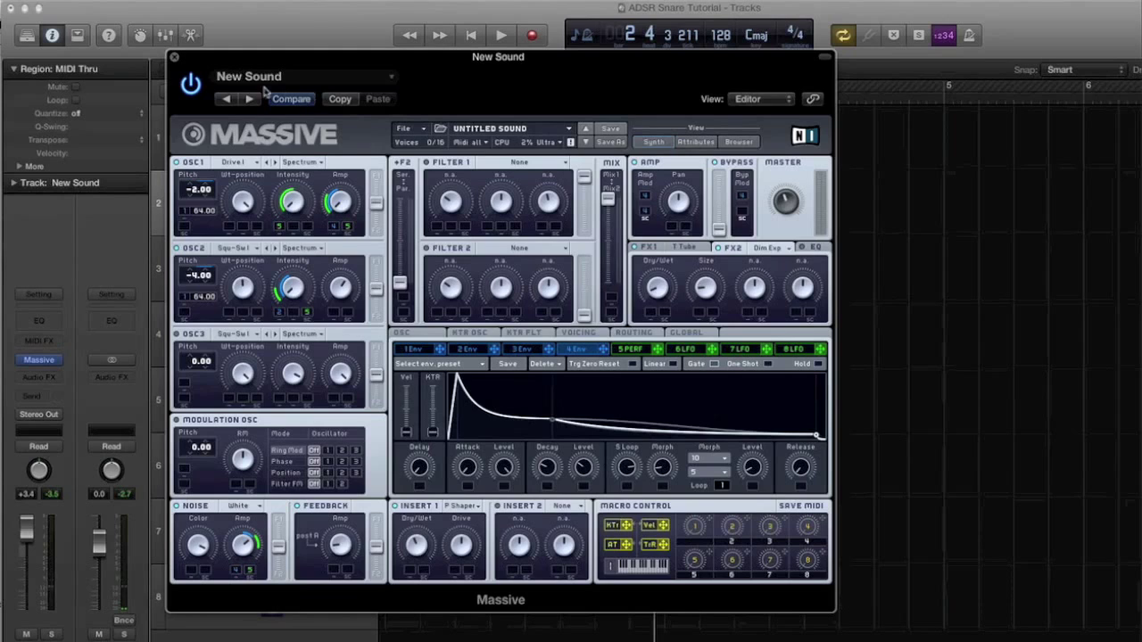
Close the synth window, move the Snare ADSR region from track 1 to the New Sound track, and play the loop.
{"action": "left_click", "coordinate": [174, 57]}
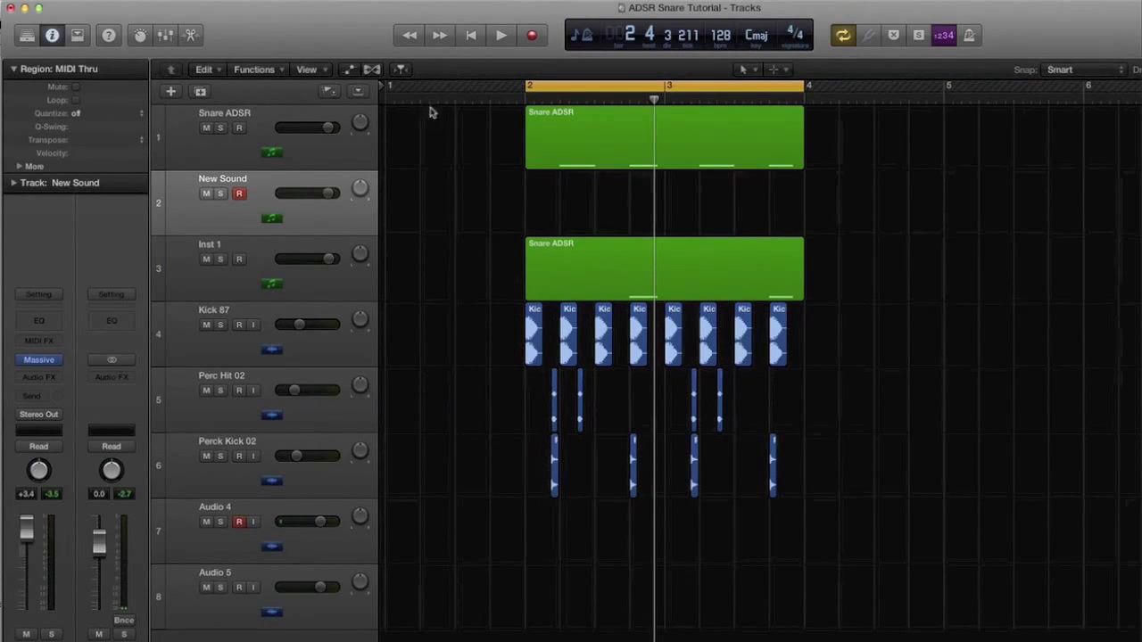
{"action": "left_click", "coordinate": [585, 164]}
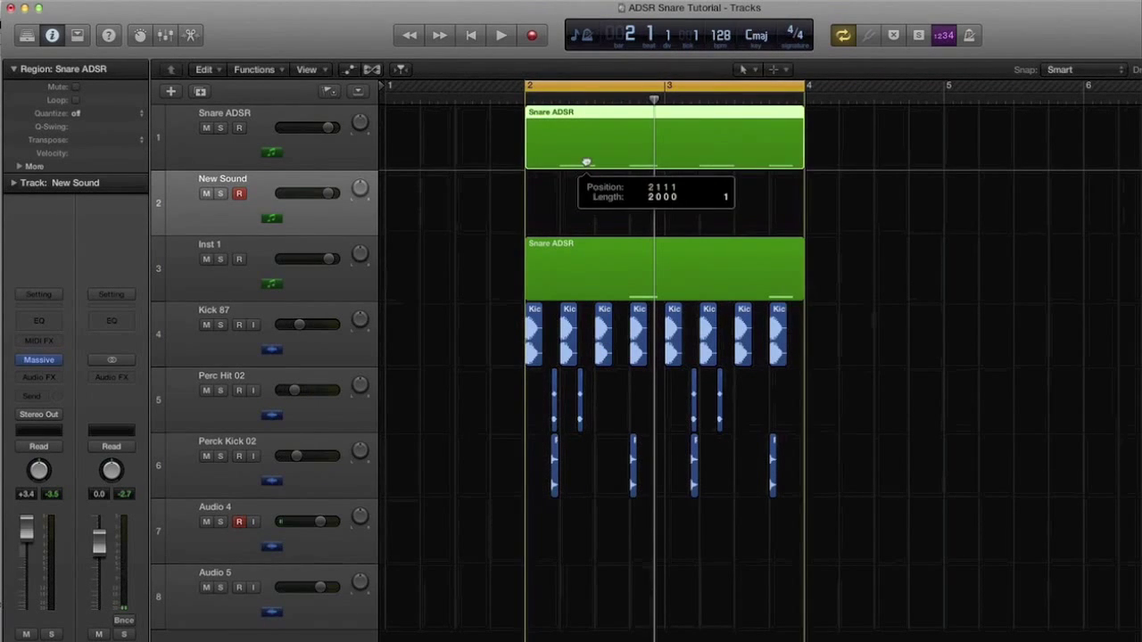
{"action": "left_click_drag", "start_coordinate": [585, 124], "coordinate": [594, 179]}
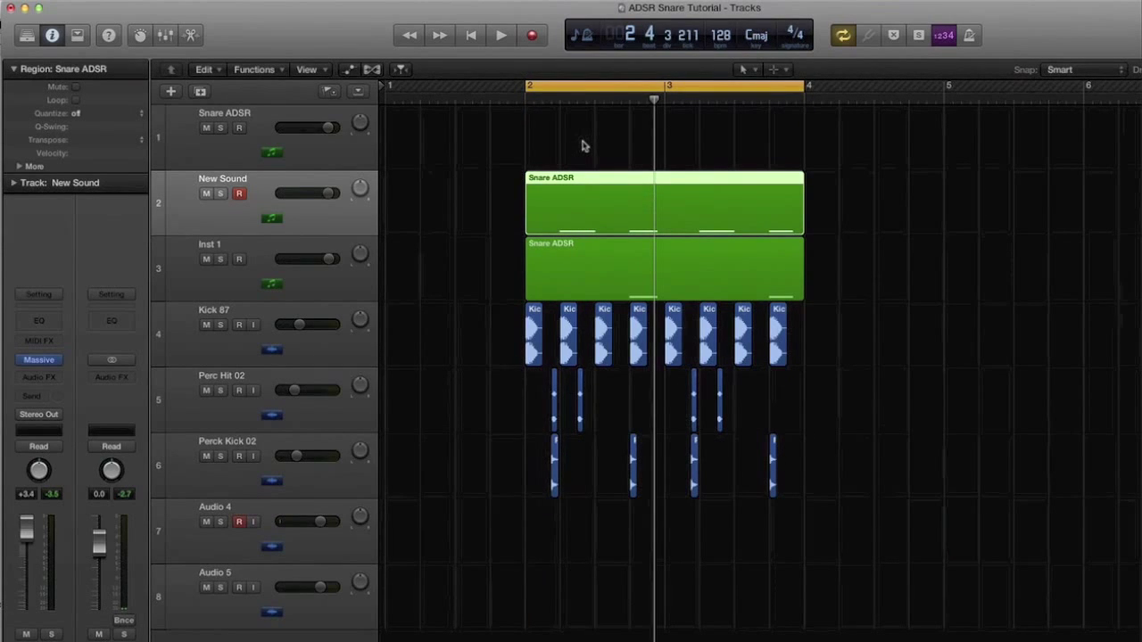
{"action": "key", "text": "space"}
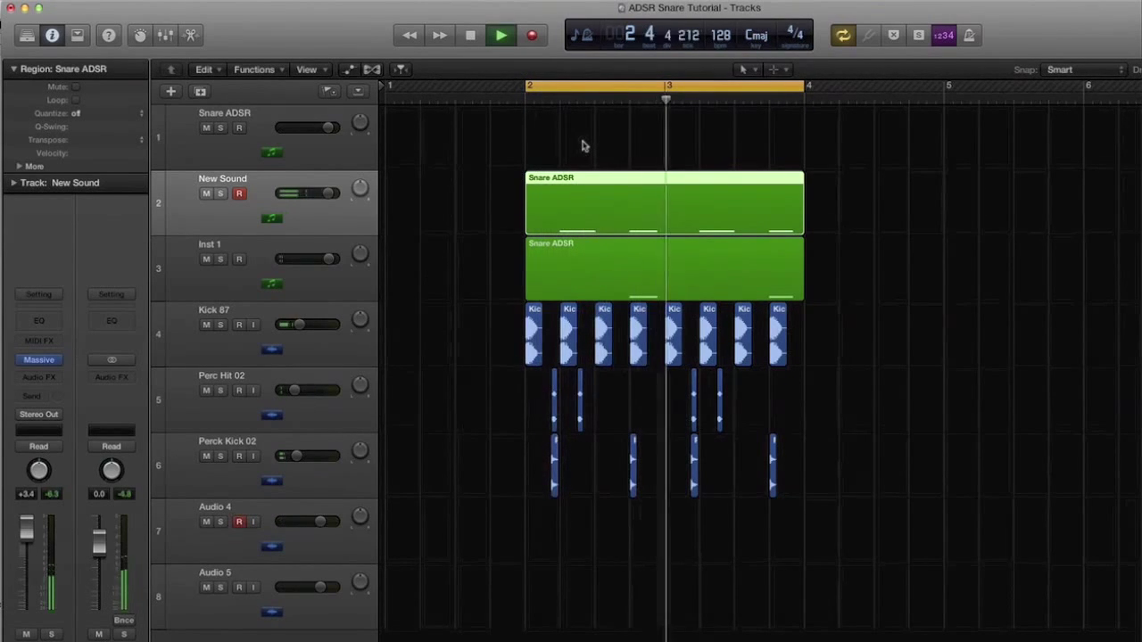